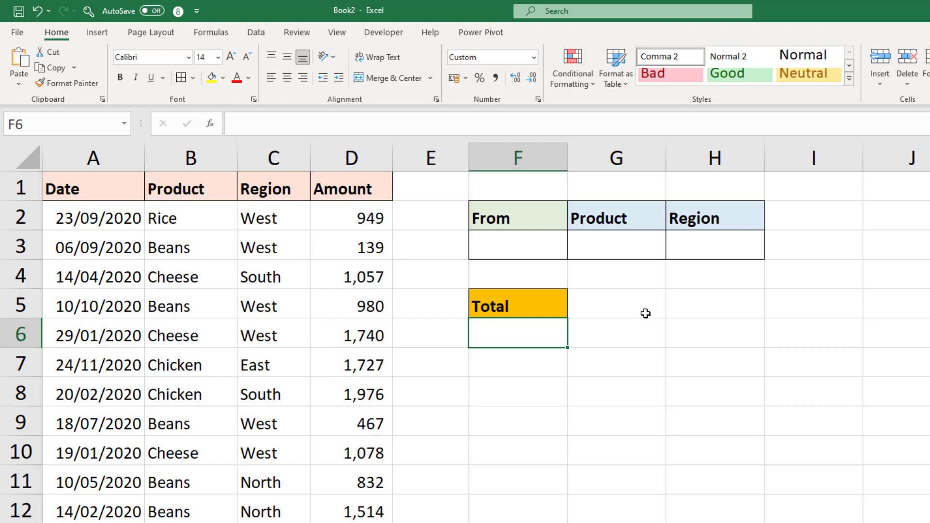
# Begin F6's formula as =SUMIFS( by picking SUMIFS from the =sum autocomplete list
pyautogui.write('=su')
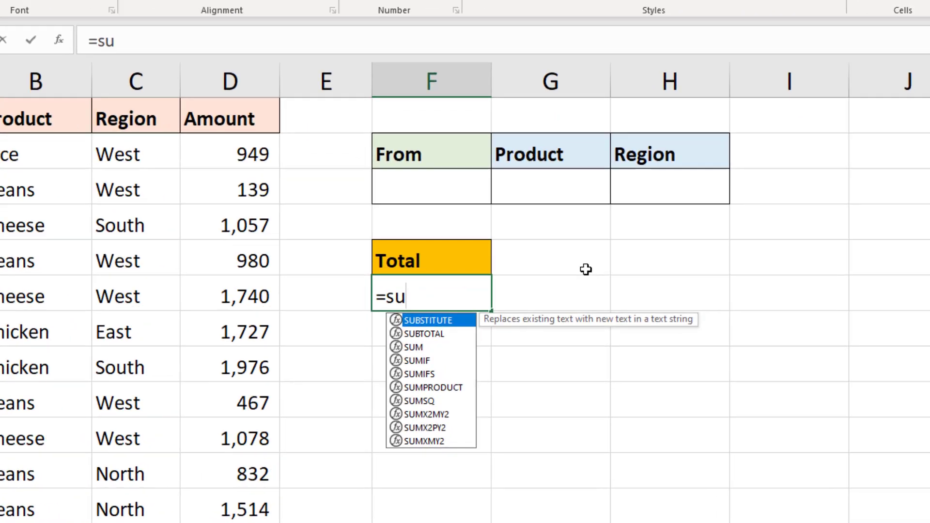
pyautogui.write('m')
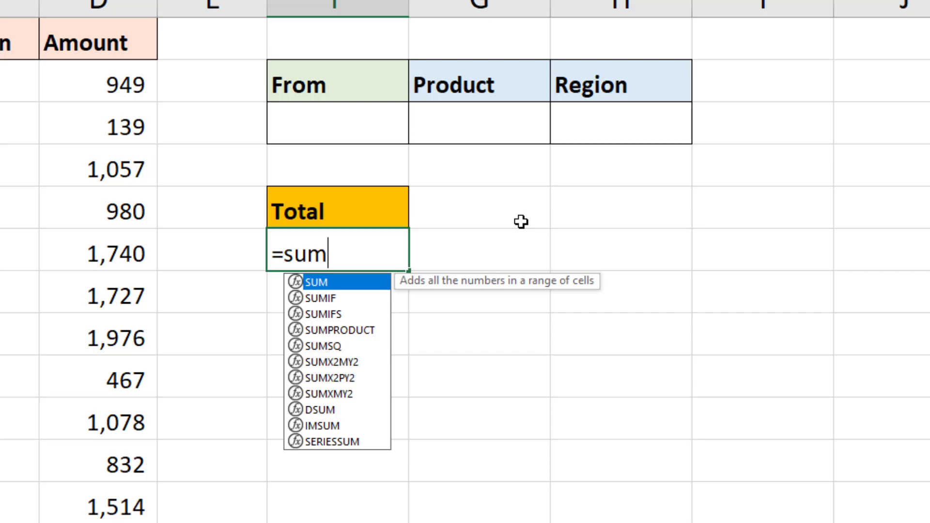
pyautogui.press('Down')
pyautogui.press('Down')
pyautogui.press('Tab')
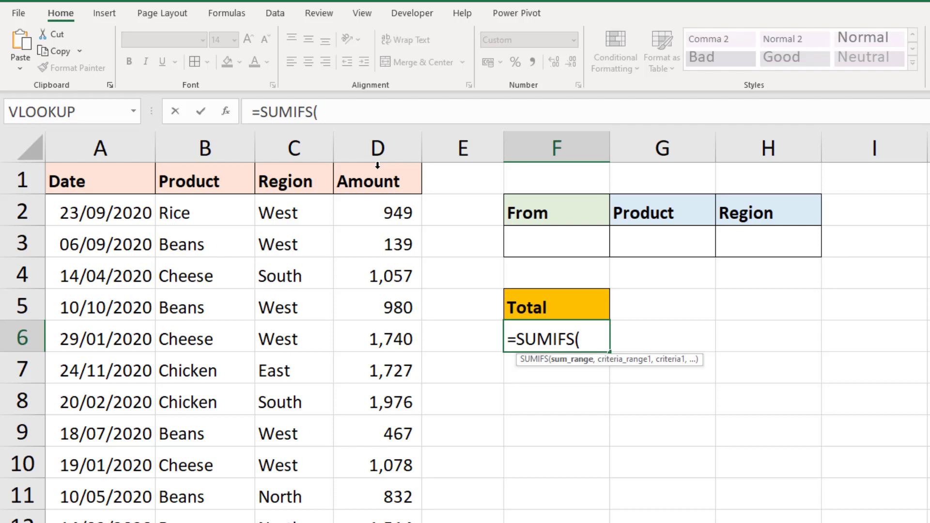
# Complete F6 as =SUMIFS(Sales[Amount],Sales[Product],"Cheese"), returning 59,244
pyautogui.click(374, 166)
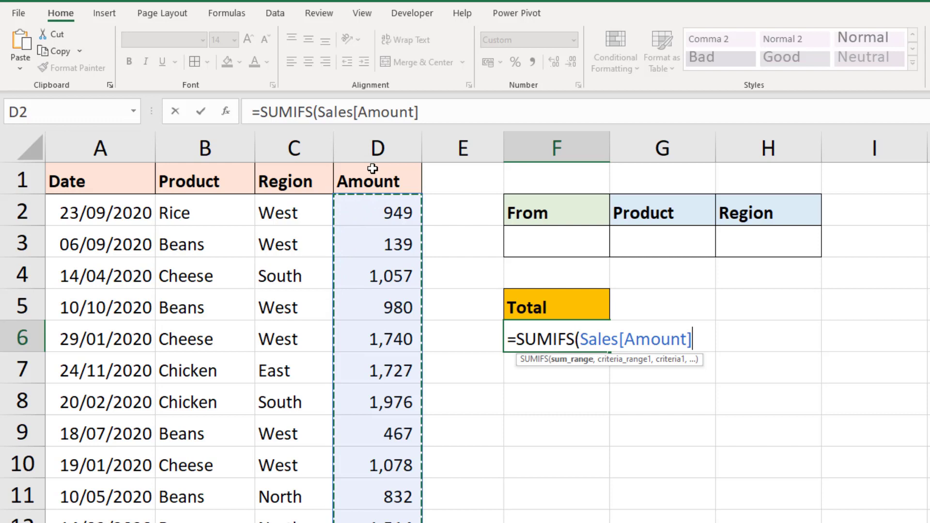
pyautogui.write(',')
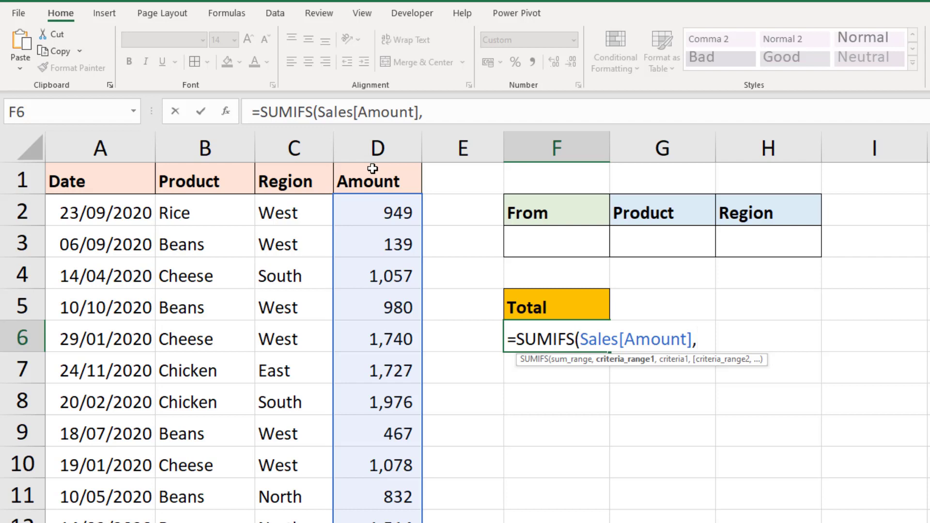
pyautogui.click(222, 164)
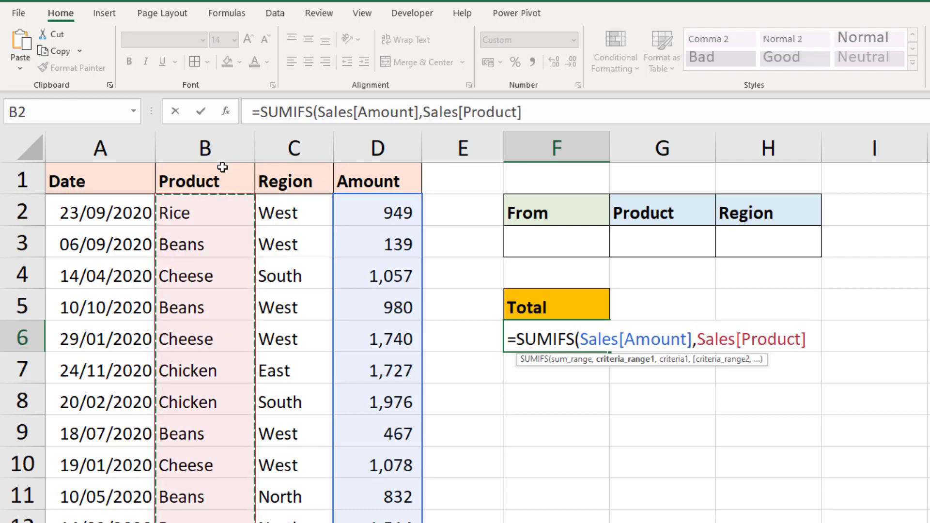
pyautogui.write(',')
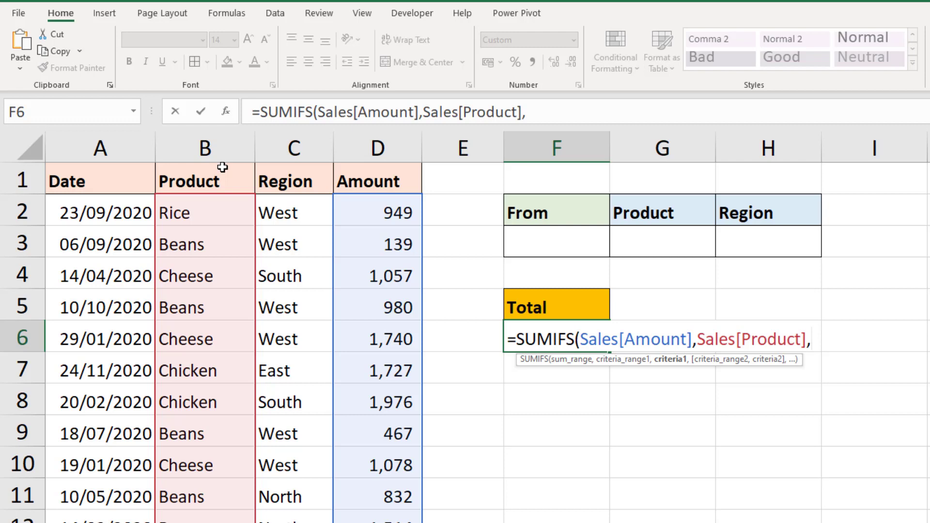
pyautogui.write('"Chees')
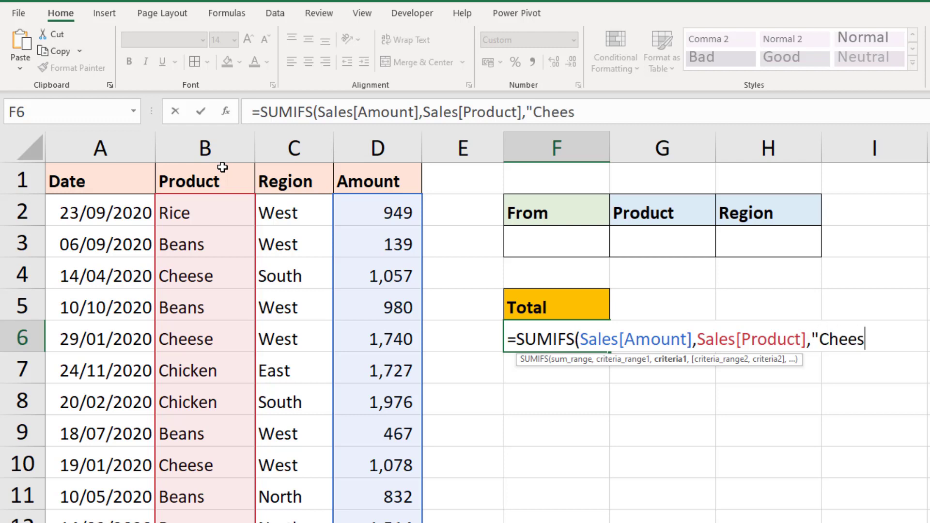
pyautogui.write('e"')
pyautogui.write(')')
pyautogui.press('Return')
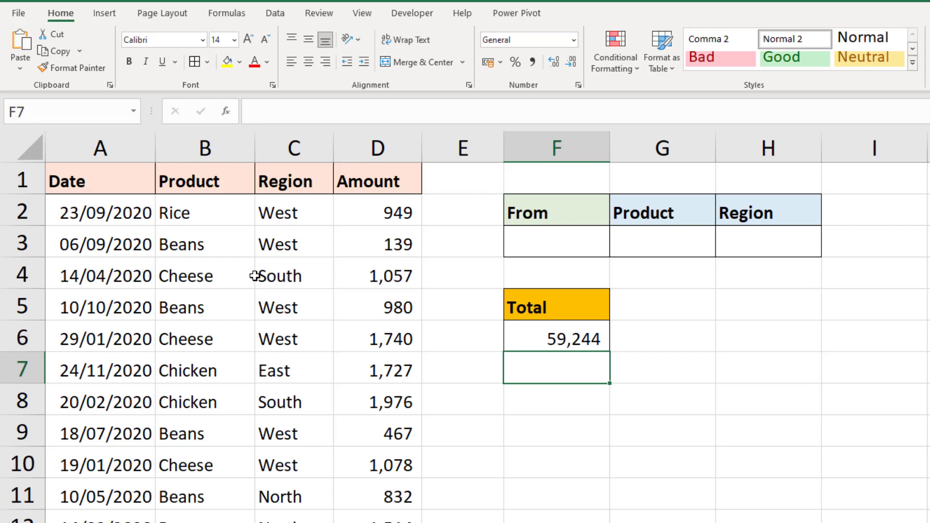
pyautogui.press('Up')
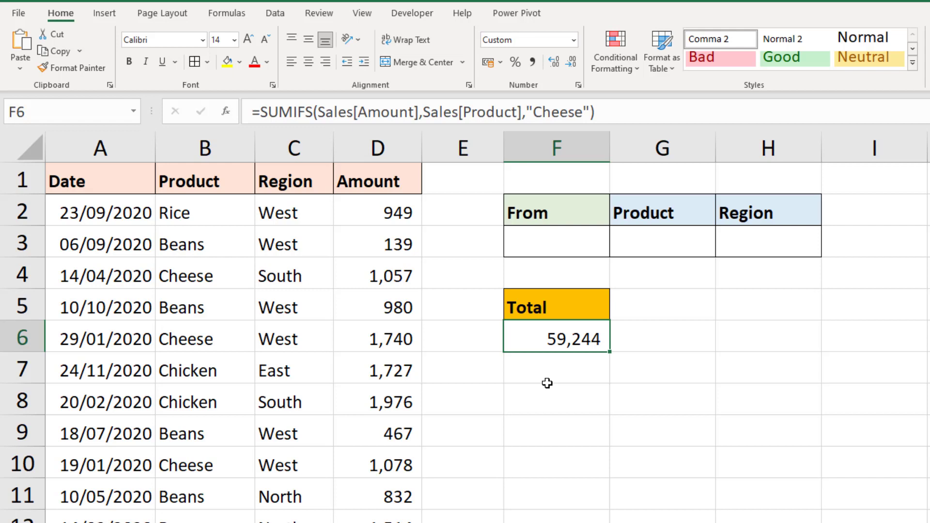
pyautogui.click(220, 312)
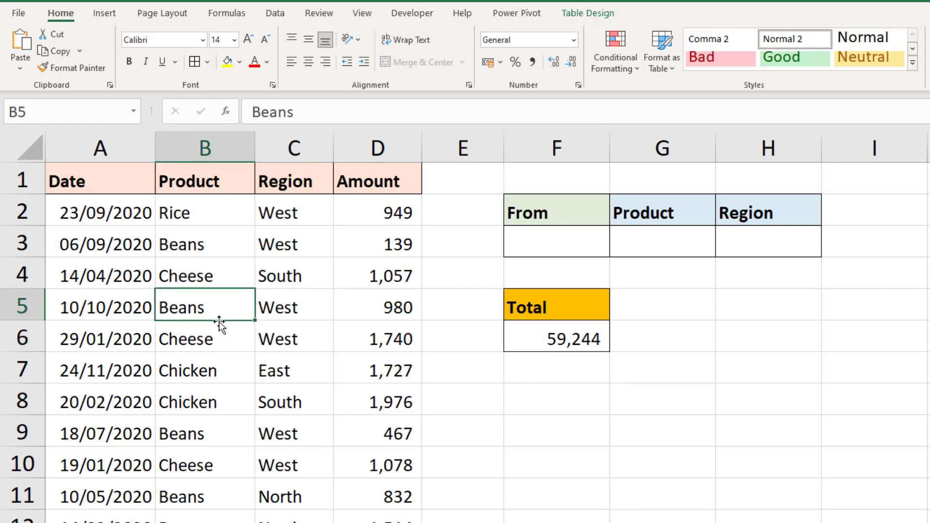
pyautogui.click(278, 15)
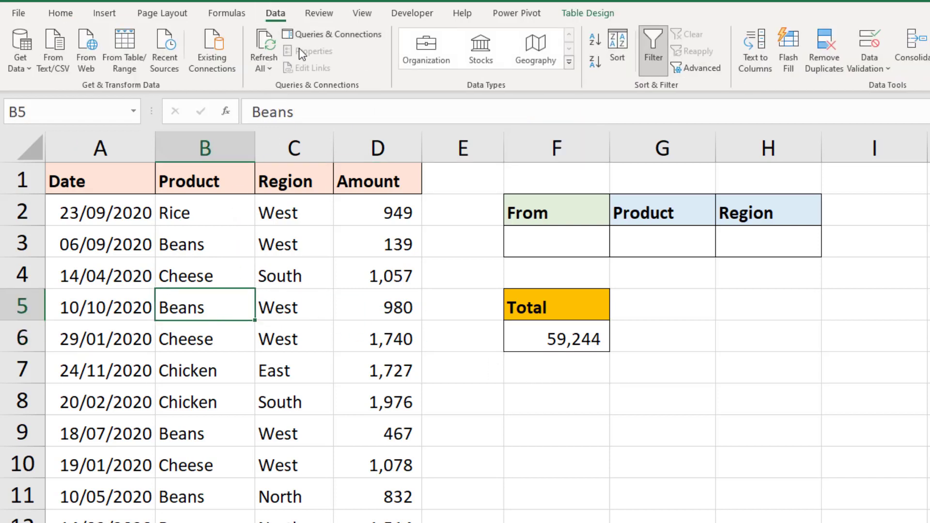
pyautogui.click(656, 61)
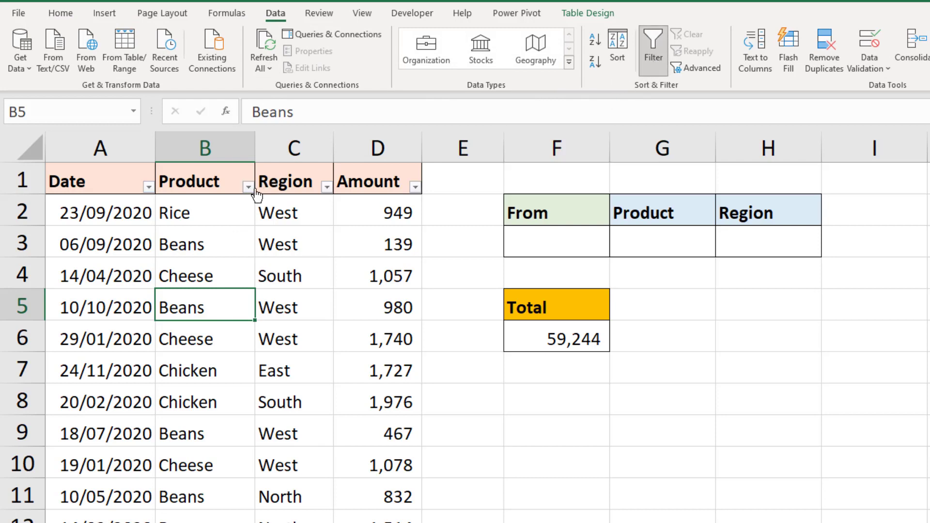
pyautogui.click(249, 187)
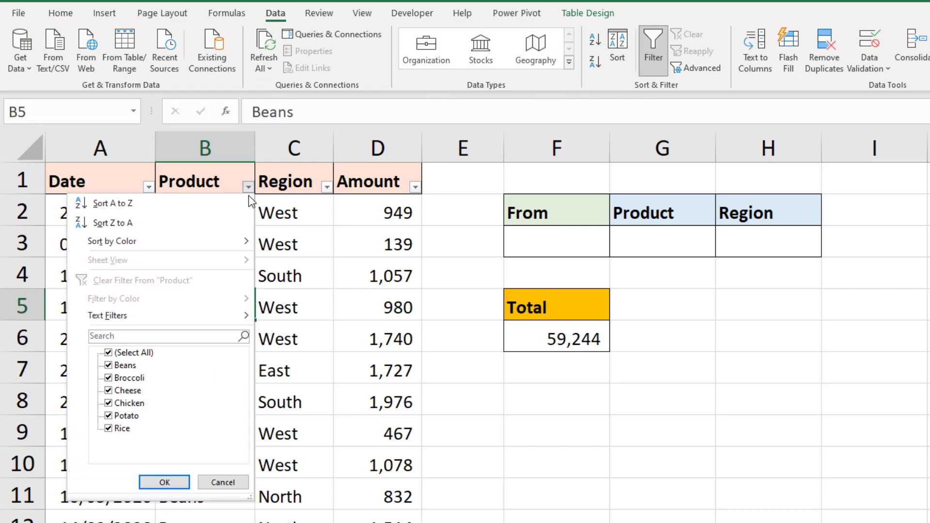
pyautogui.click(109, 353)
pyautogui.click(109, 391)
pyautogui.click(164, 482)
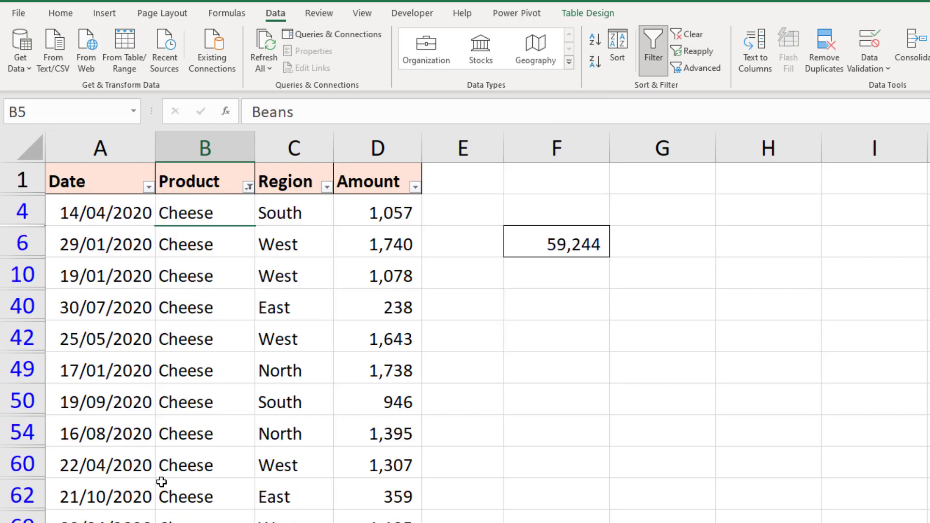
pyautogui.click(395, 166)
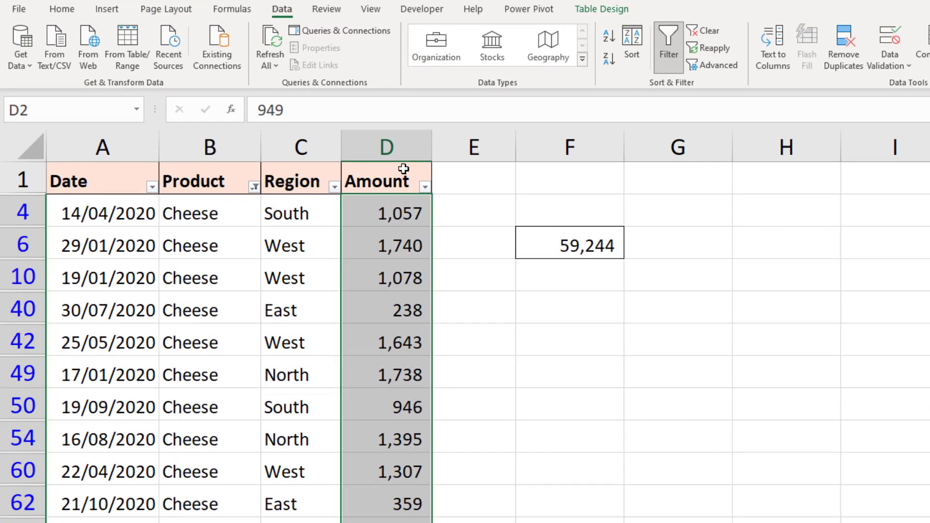
pyautogui.click(669, 46)
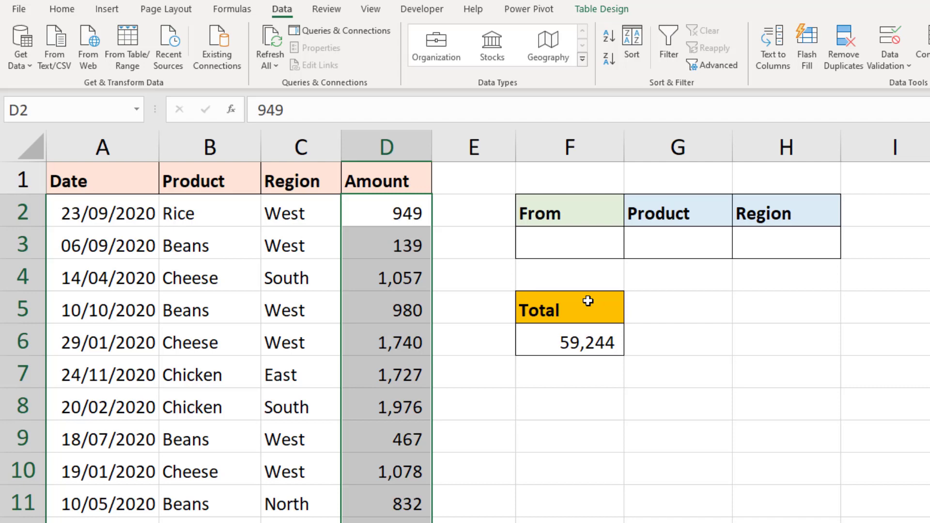
# Set the Product criterion cell G3 to Cheese from its dropdown list
pyautogui.click(600, 341)
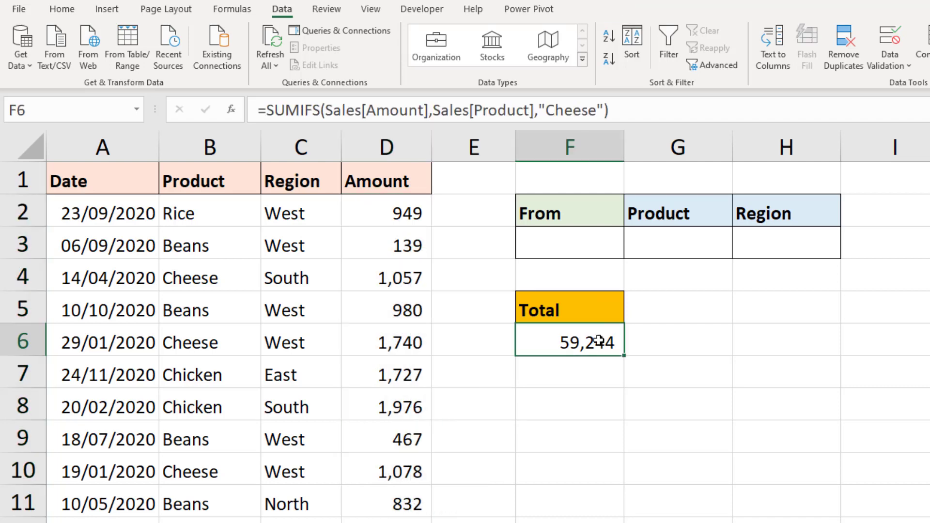
pyautogui.click(688, 251)
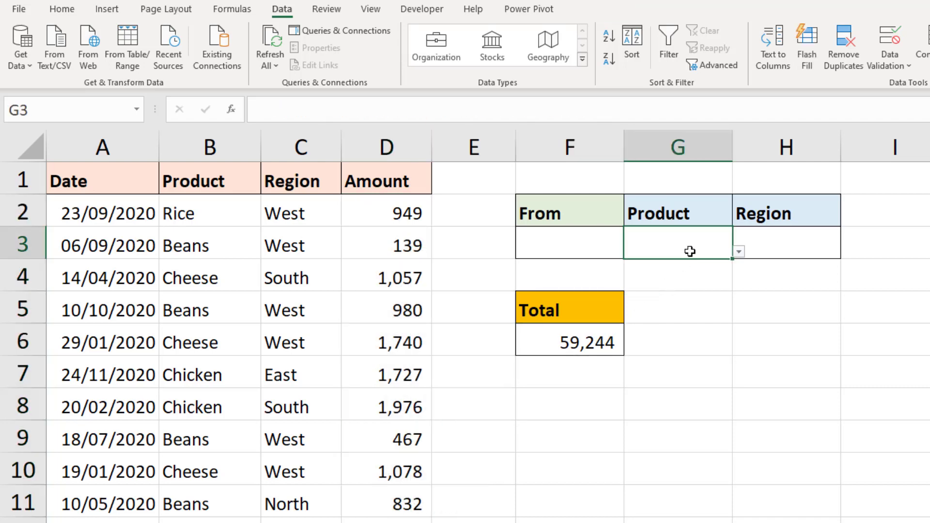
pyautogui.click(739, 252)
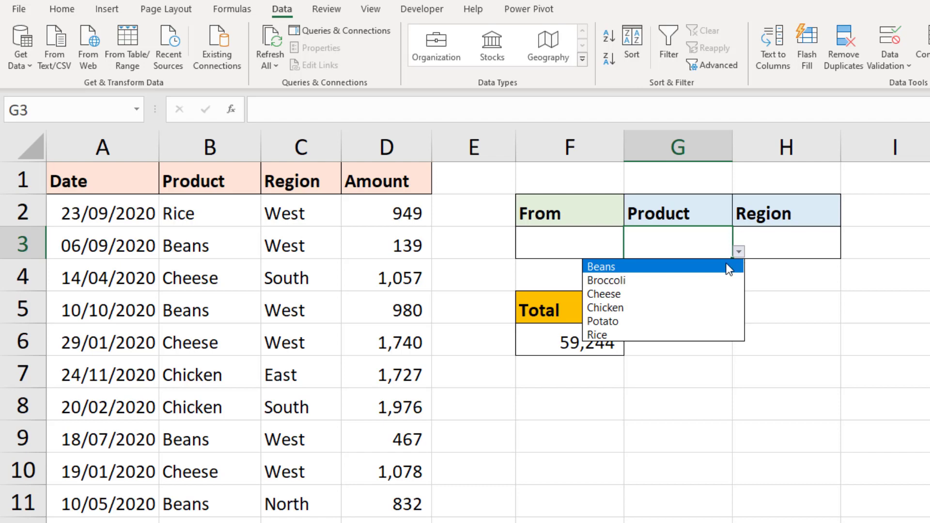
pyautogui.click(687, 296)
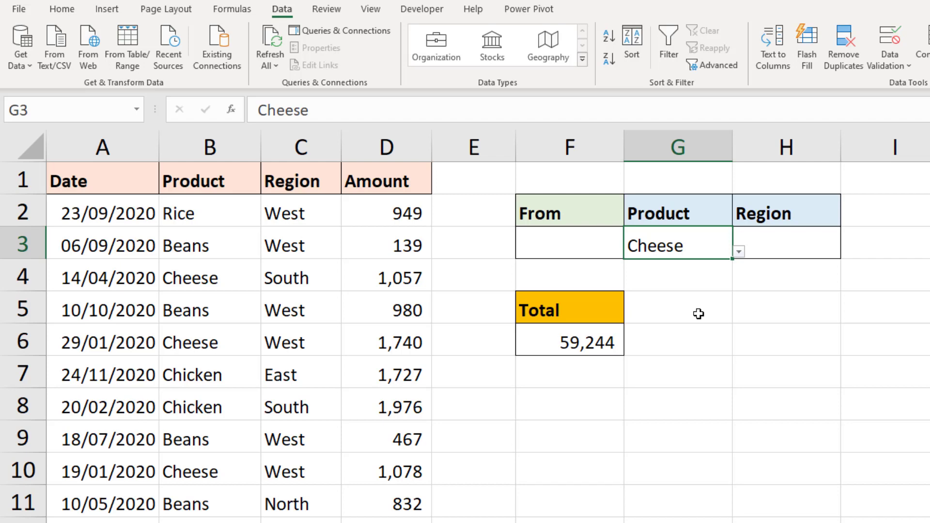
# Replace the hardcoded "Cheese" in F6's SUMIFS with a reference to G3
pyautogui.doubleClick(576, 344)
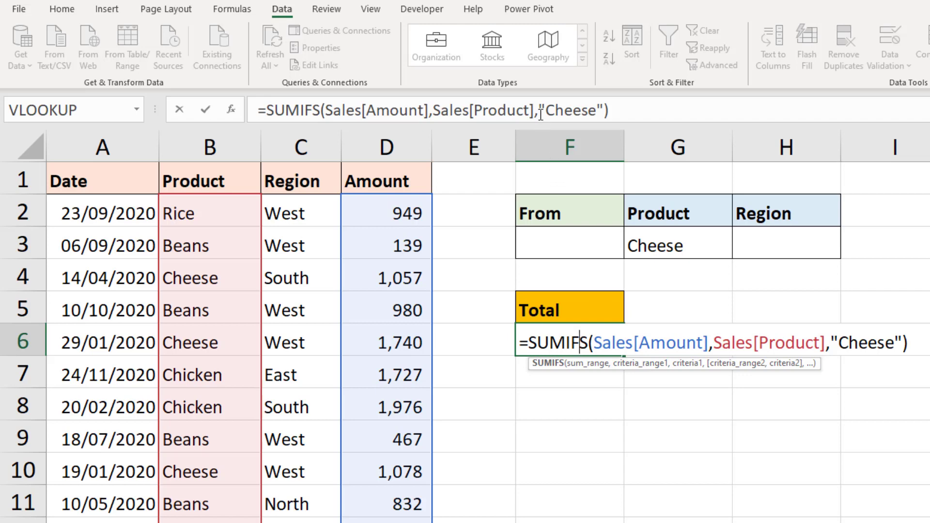
pyautogui.moveTo(541, 115); pyautogui.dragTo(603, 110)
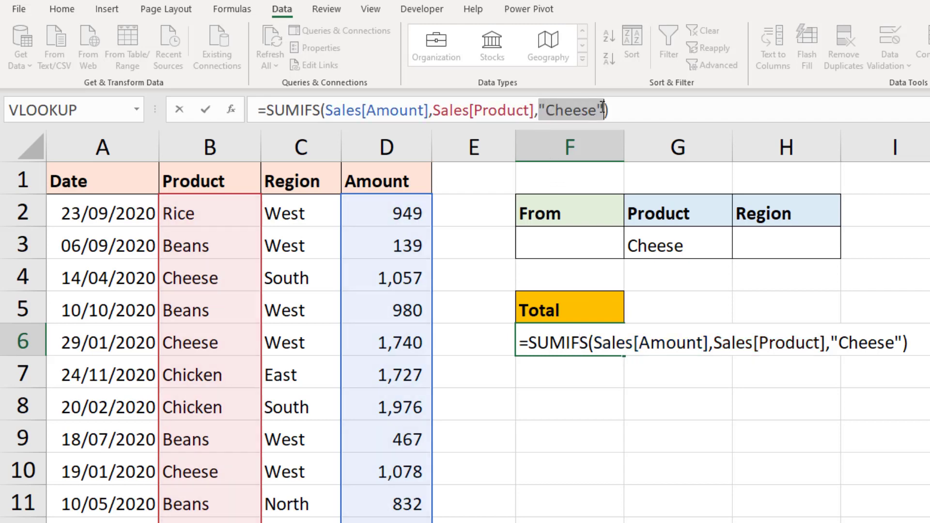
pyautogui.click(655, 241)
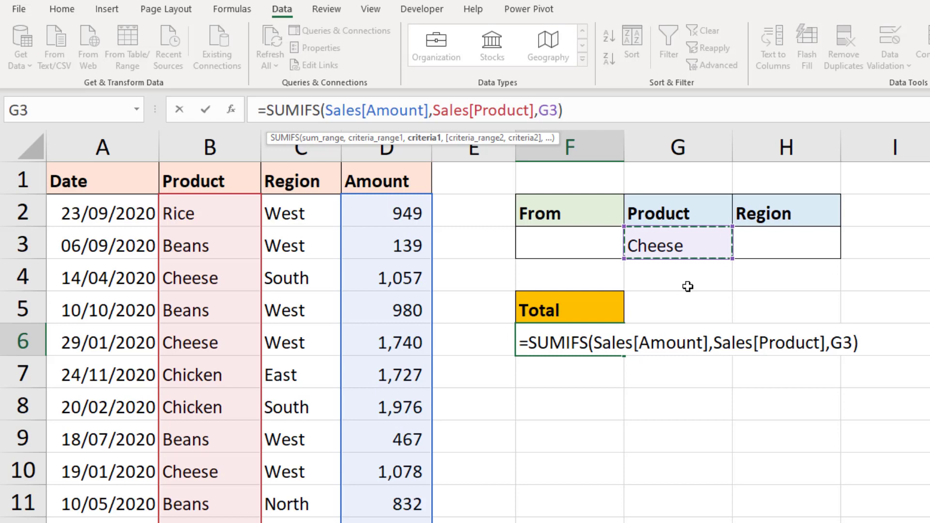
pyautogui.press('Return')
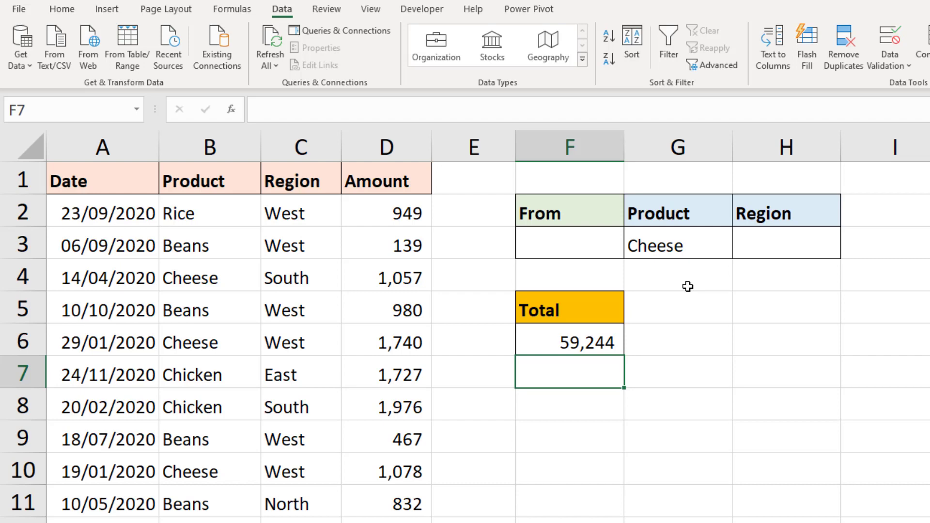
# Switch the Product cell G3 to Chicken, then Potato, changing the total to 43,089
pyautogui.click(702, 253)
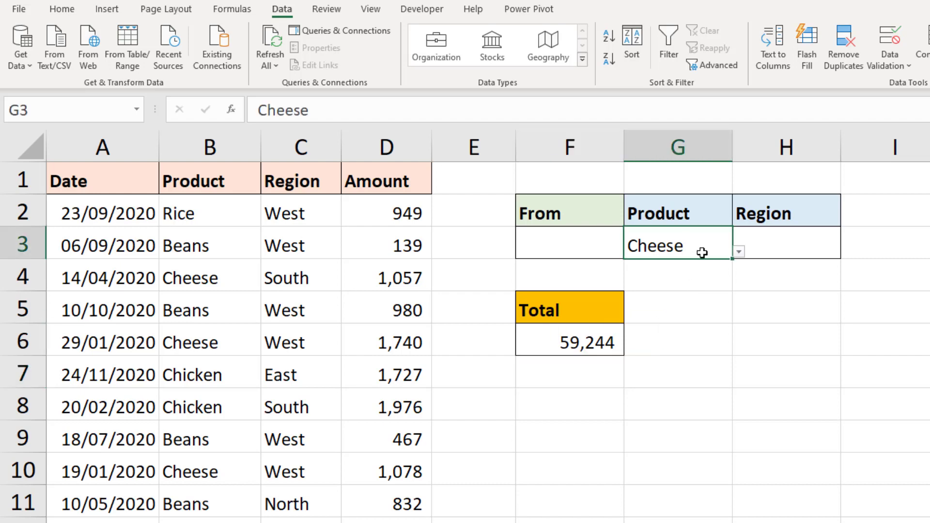
pyautogui.click(739, 252)
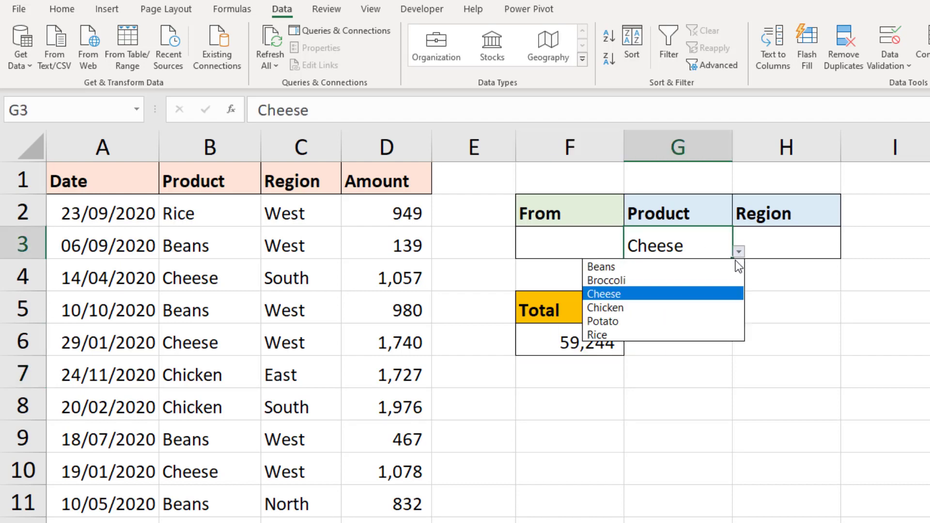
pyautogui.click(711, 313)
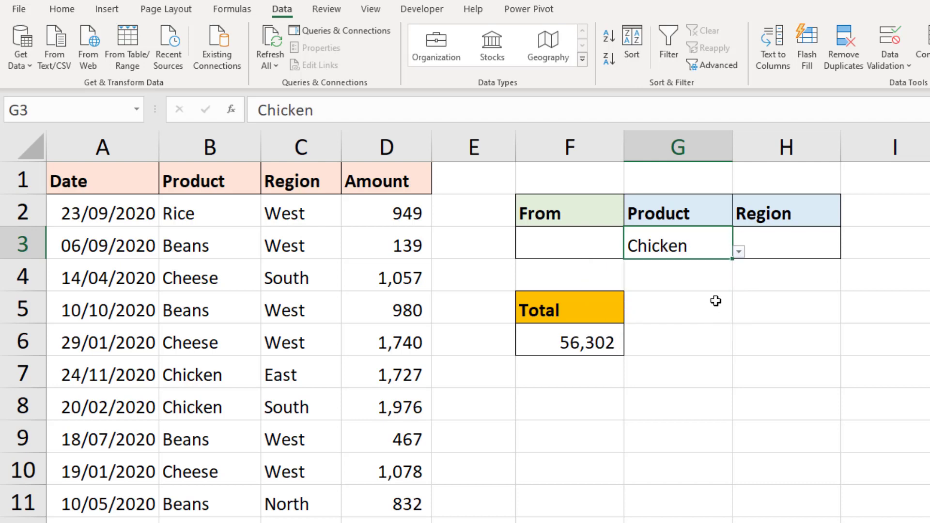
pyautogui.click(739, 252)
pyautogui.click(673, 321)
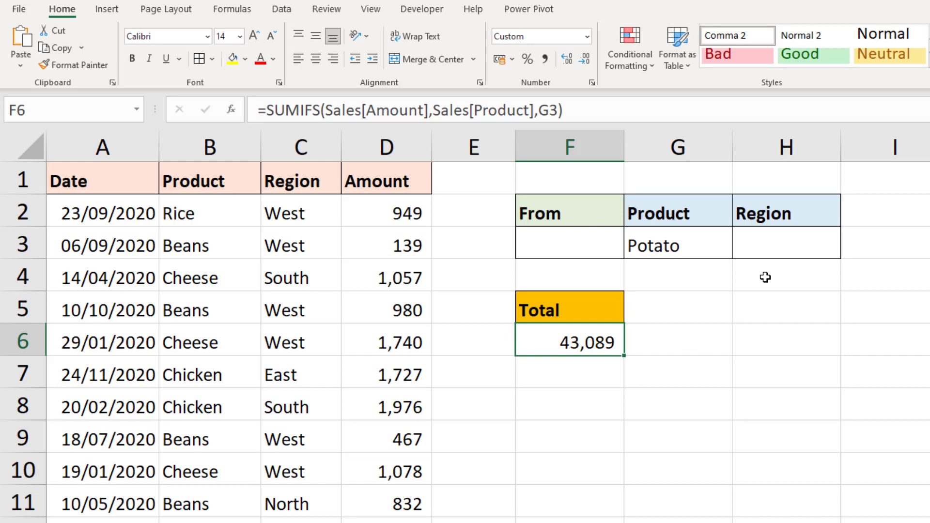
# Set the Region cell H3 to North from its dropdown list
pyautogui.click(823, 254)
pyautogui.click(848, 252)
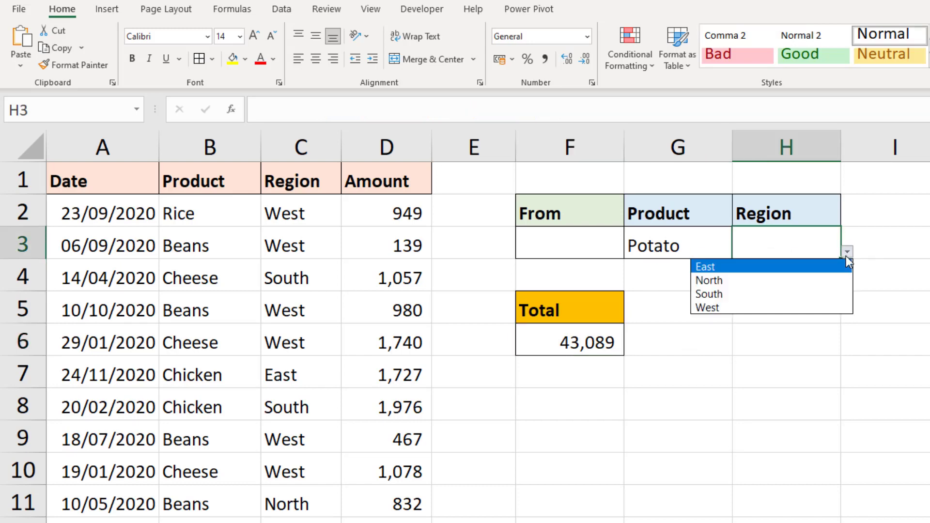
pyautogui.click(821, 282)
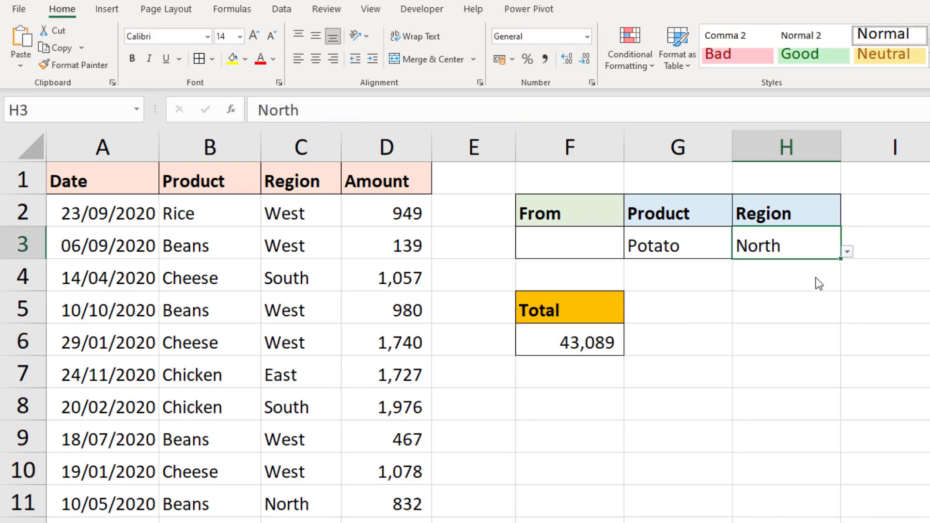
# Append the Sales[Region],H3 criteria pair to F6's SUMIFS, dropping the total to 8,960
pyautogui.doubleClick(600, 342)
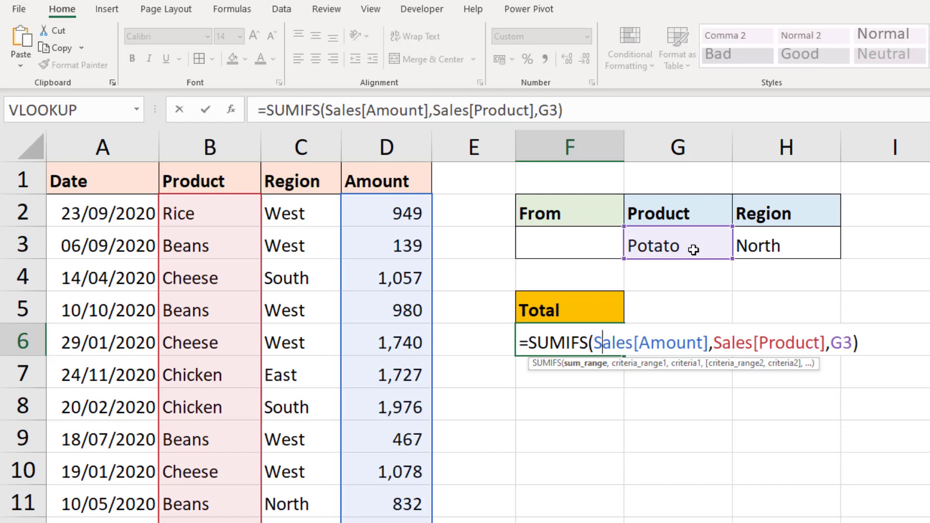
pyautogui.click(569, 110)
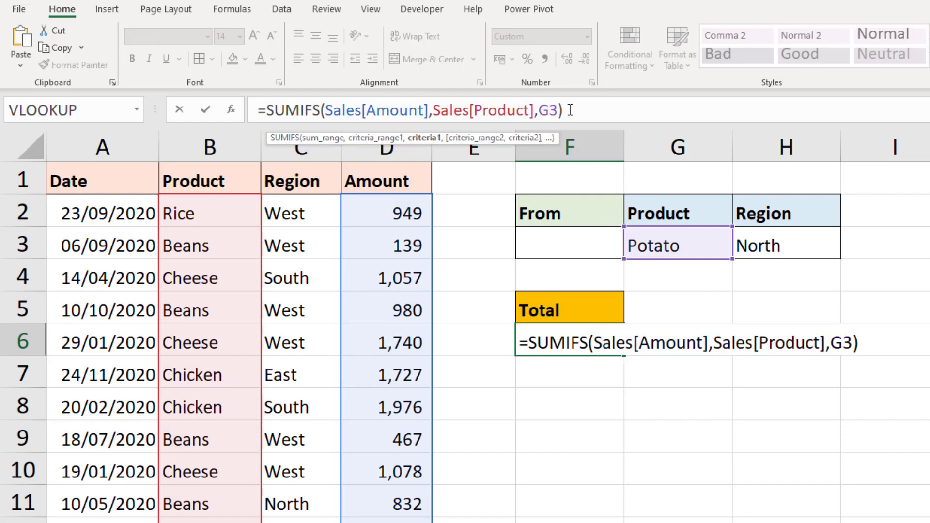
pyautogui.write(',')
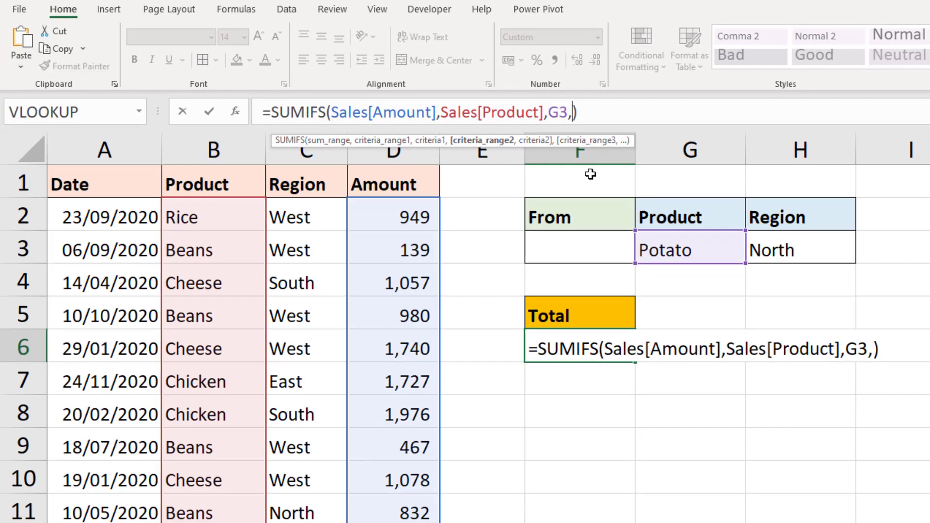
pyautogui.click(322, 166)
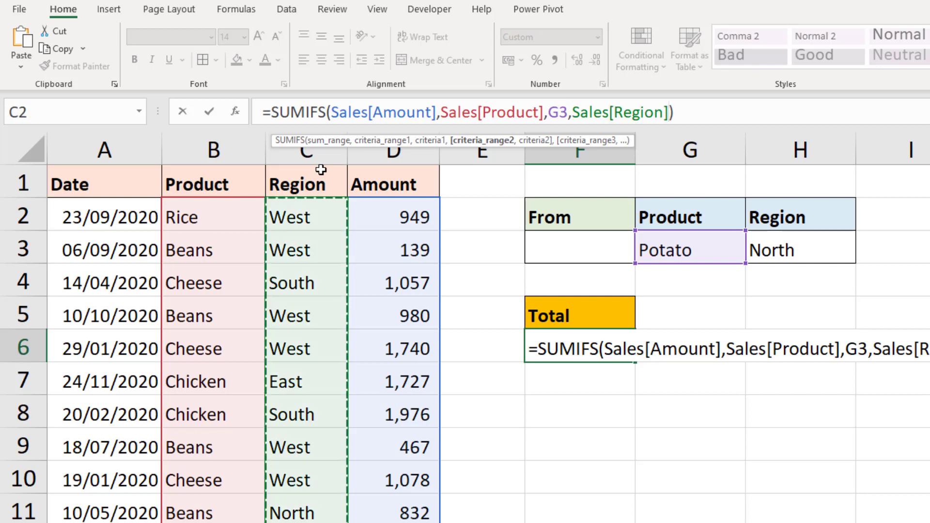
pyautogui.write(',')
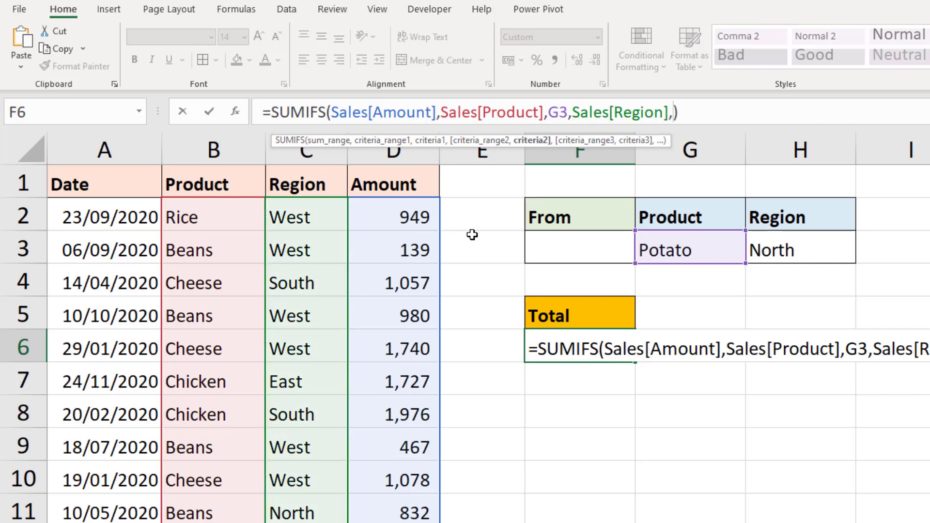
pyautogui.click(780, 252)
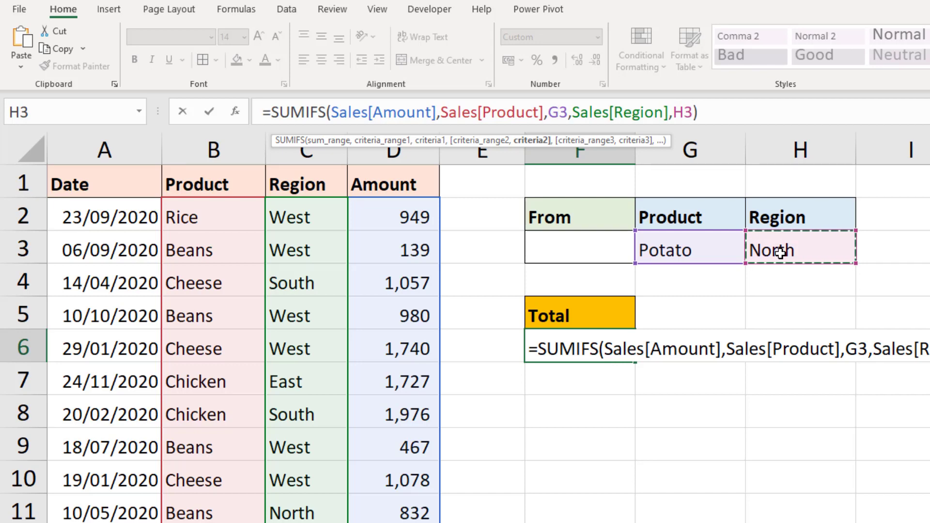
pyautogui.press('Return')
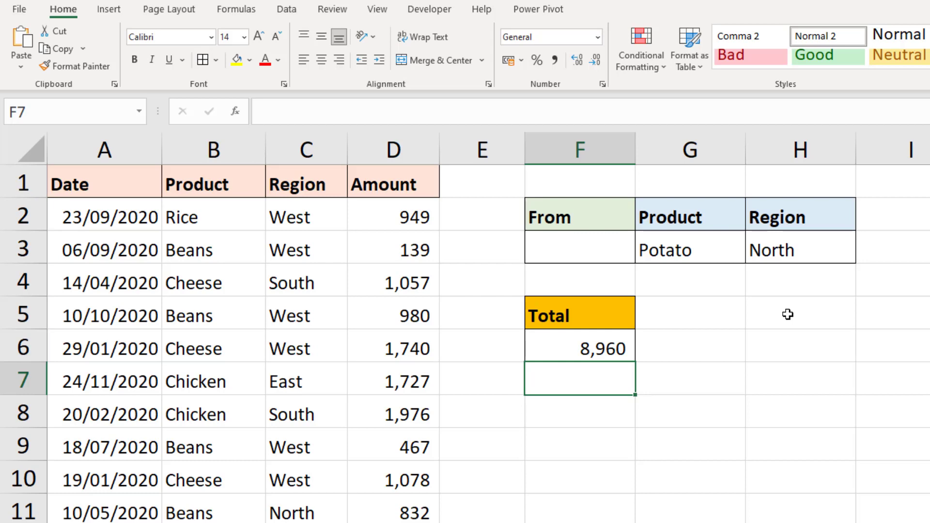
# Replace F6 with =SUMIFS(Sales[Amount],Sales[Amount],1500), which returns zero
pyautogui.click(625, 345)
pyautogui.press('Delete')
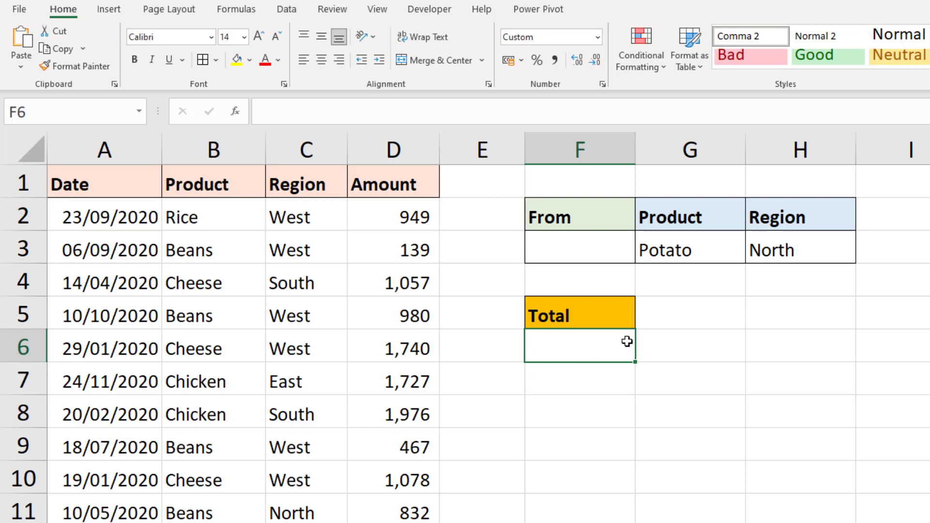
pyautogui.write('=')
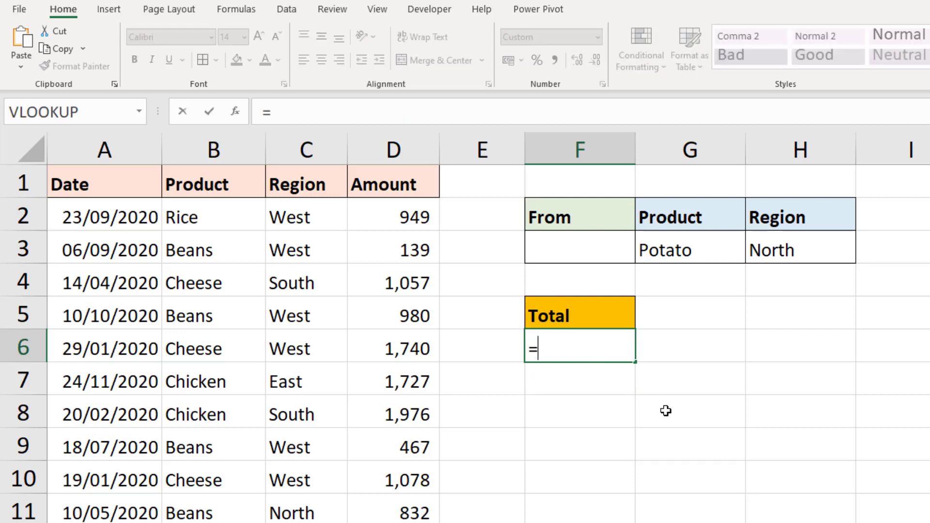
pyautogui.write('sumifs(')
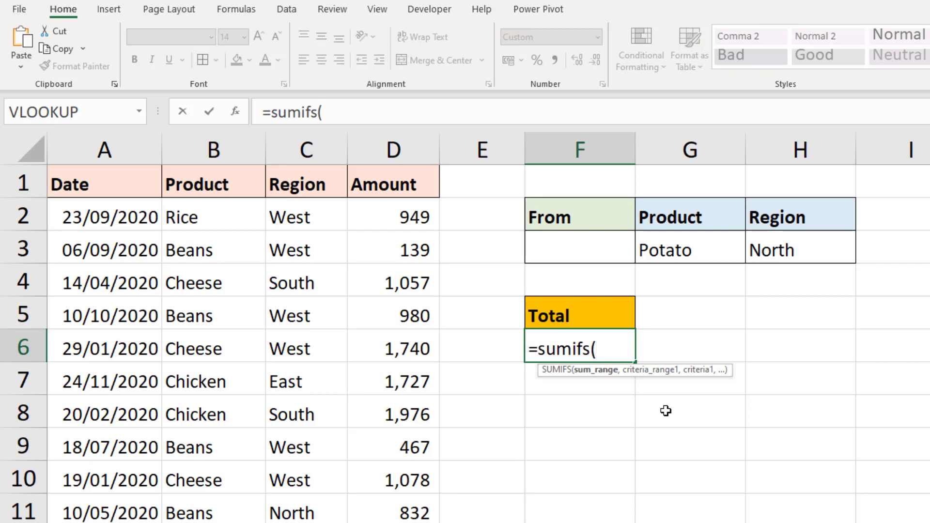
pyautogui.click(400, 166)
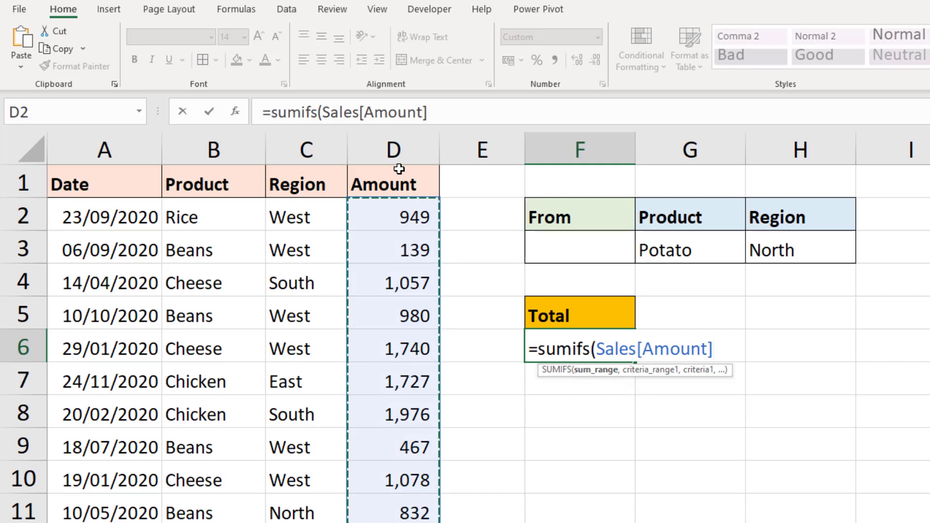
pyautogui.write(',')
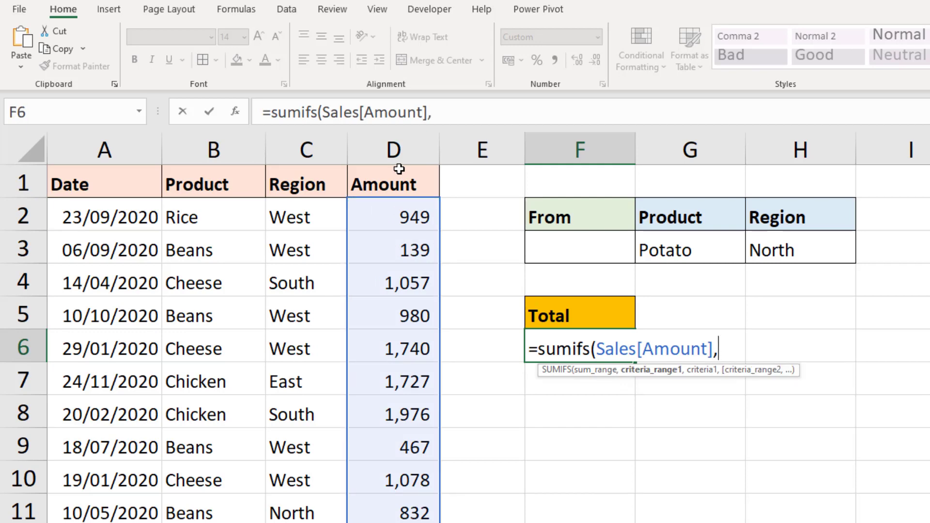
pyautogui.write(',')
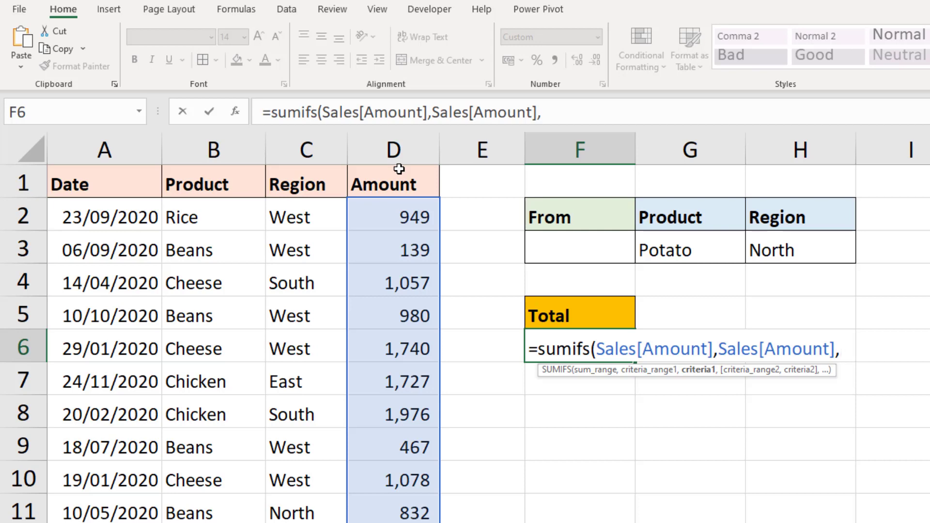
pyautogui.write('1500')
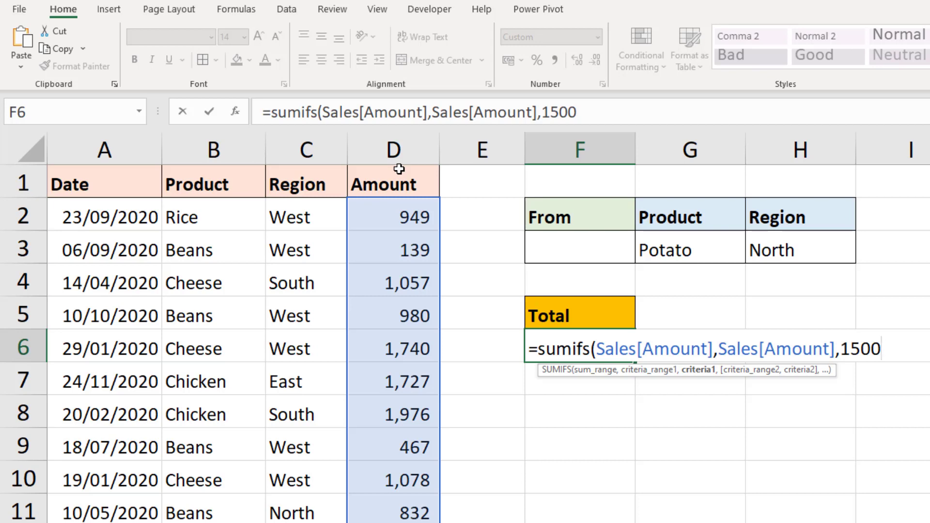
pyautogui.write(')')
pyautogui.press('Return')
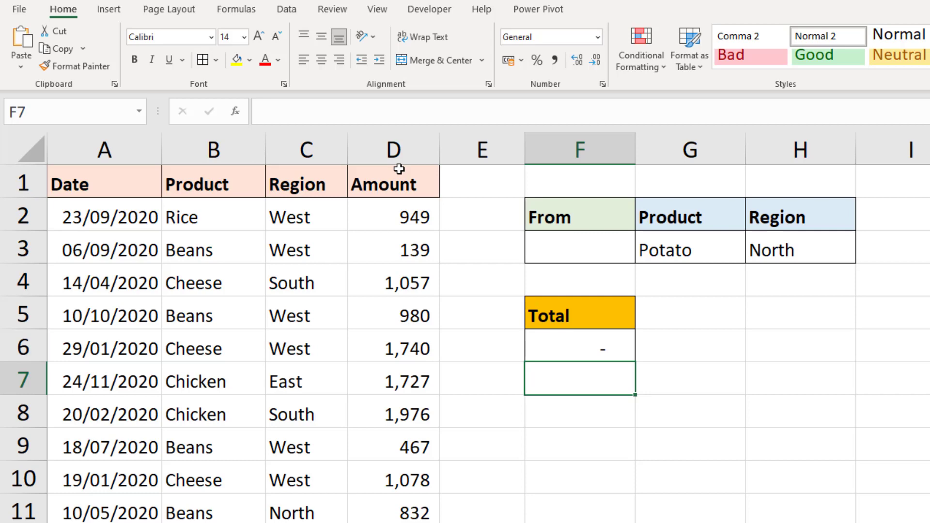
# Change F6's criterion from 1500 to the quoted ">=1500", giving a total of 105,155
pyautogui.doubleClick(547, 346)
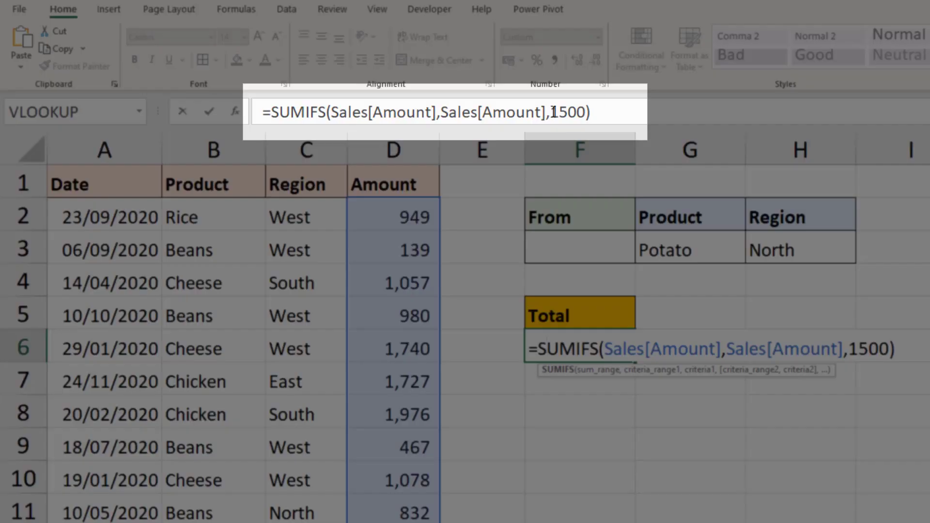
pyautogui.click(554, 112)
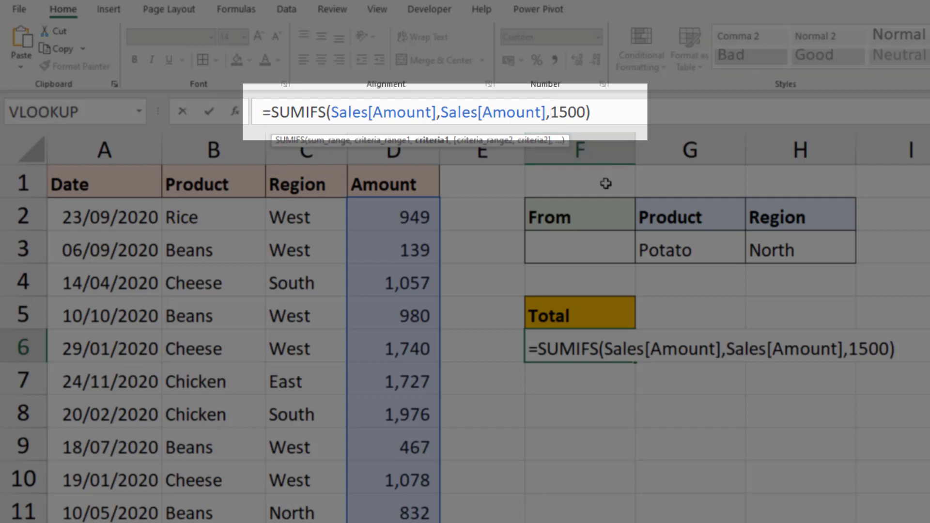
pyautogui.write('>=')
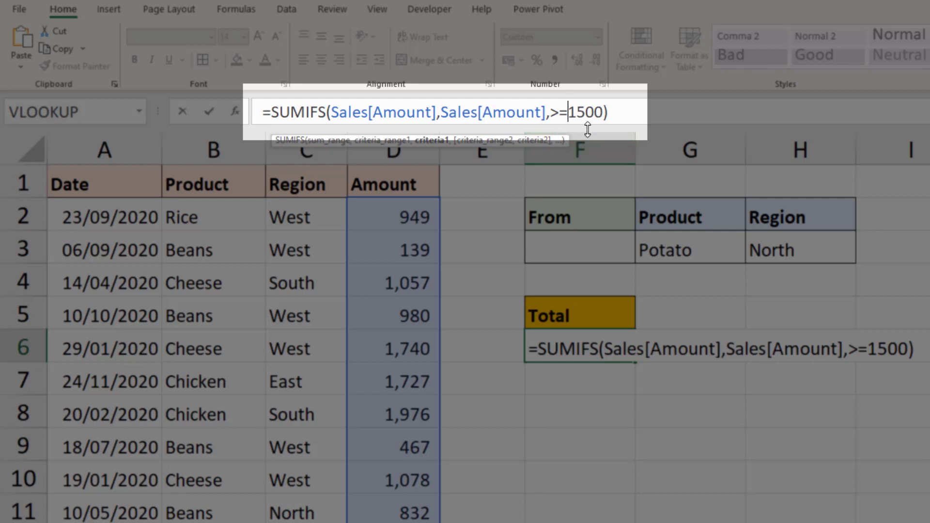
pyautogui.click(552, 116)
pyautogui.write('"')
pyautogui.click(611, 113)
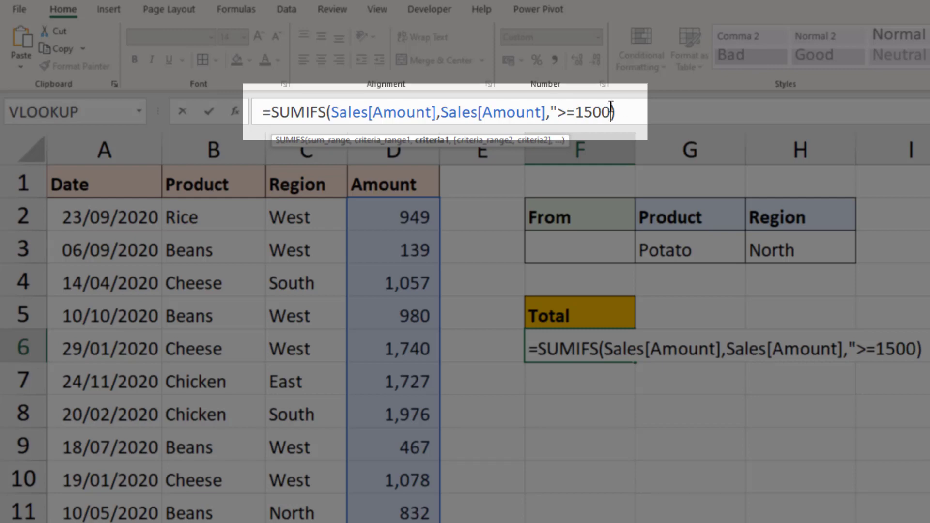
pyautogui.write('"')
pyautogui.press('Return')
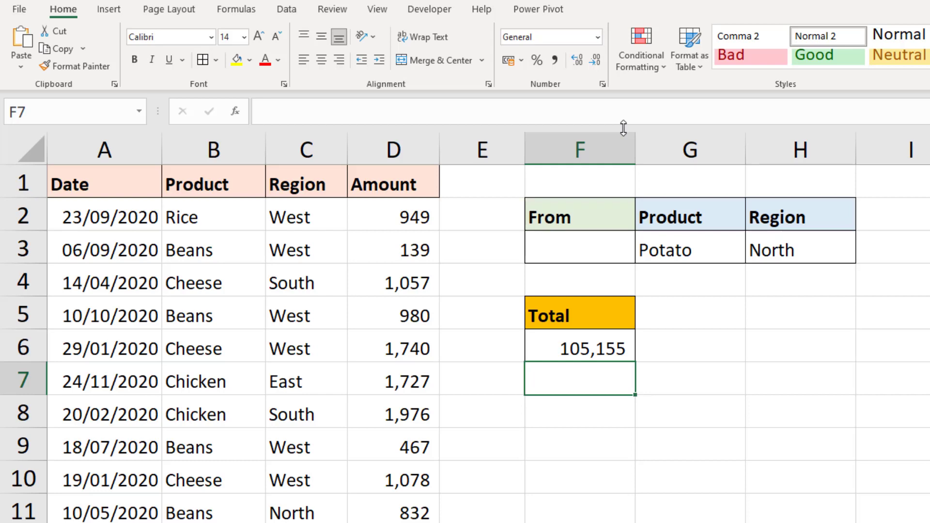
# Enter 01/04/2020 as the From date in F3, correcting a mistyped 2021 year
pyautogui.click(594, 352)
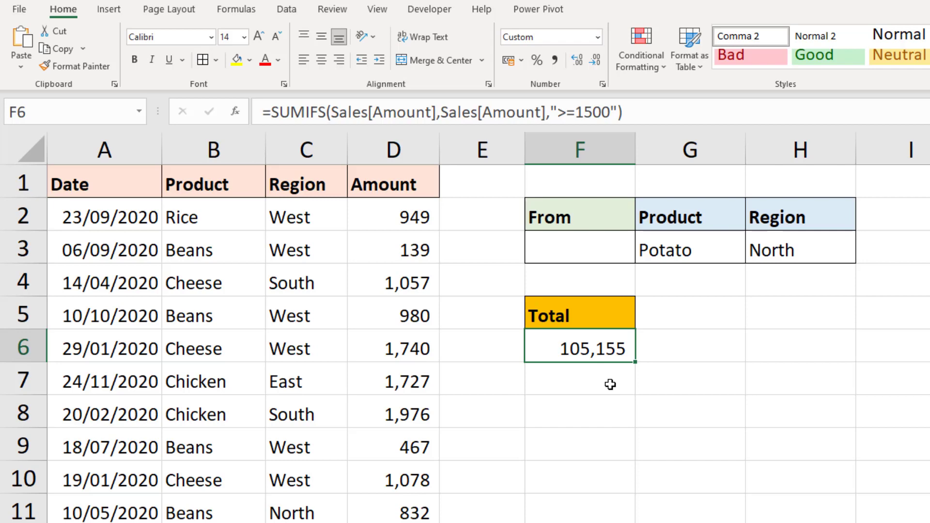
pyautogui.click(596, 251)
pyautogui.press('F2')
pyautogui.write('01/04/2021')
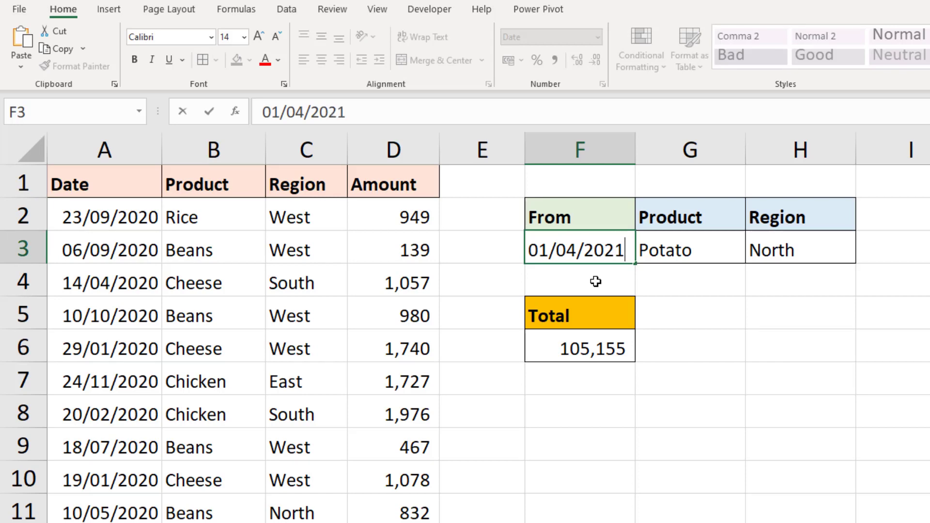
pyautogui.press('BackSpace')
pyautogui.write('0')
pyautogui.press('Return')
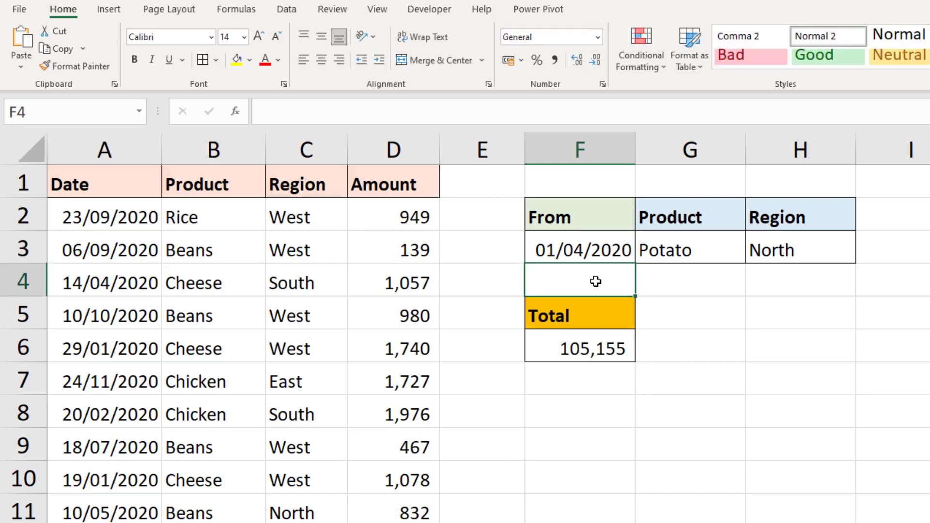
# Clear F6 and start a new SUMIFS with Sales[Amount] as the sum range
pyautogui.click(597, 355)
pyautogui.press('Delete')
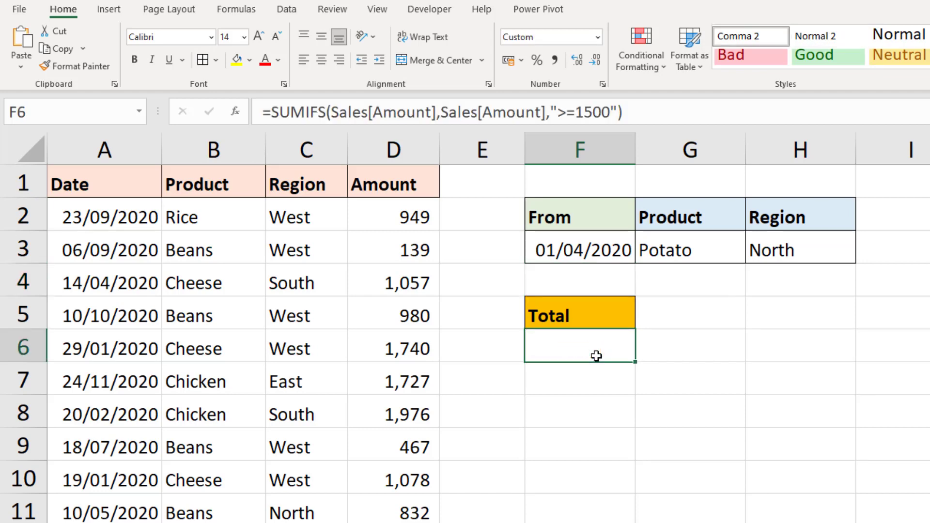
pyautogui.doubleClick(597, 356)
pyautogui.write('=sum')
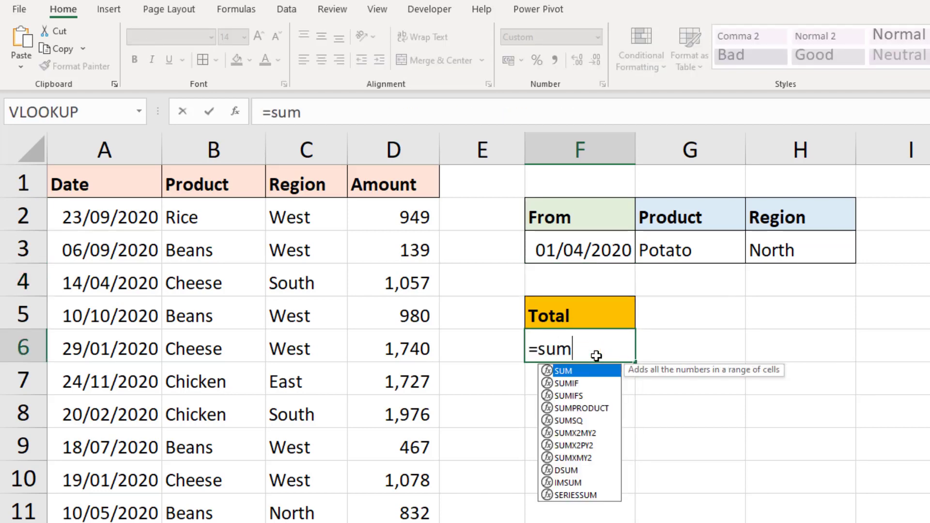
pyautogui.press('Down')
pyautogui.press('Down')
pyautogui.press('Tab')
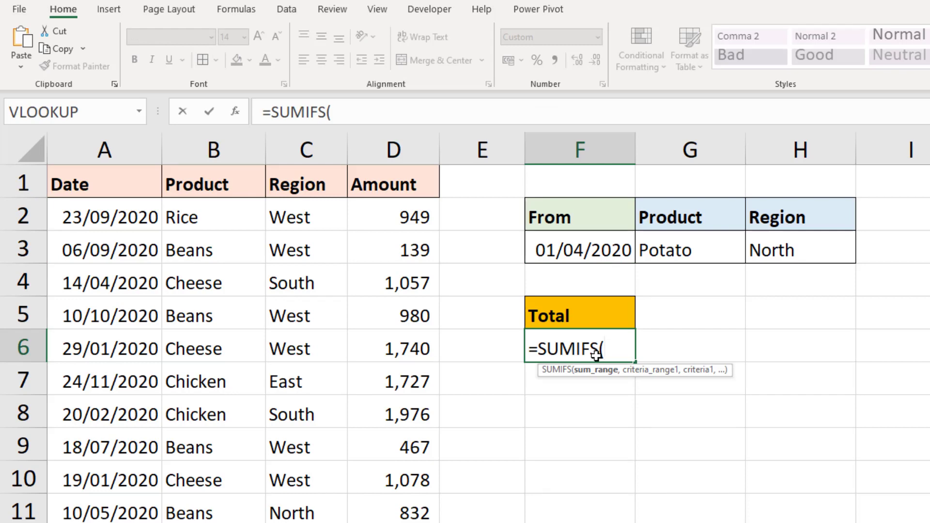
pyautogui.click(398, 167)
pyautogui.write(',')
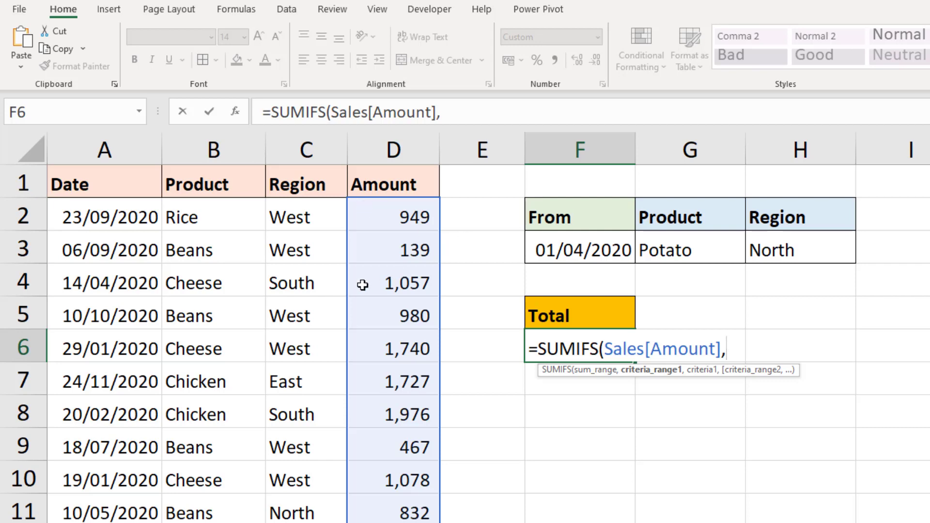
# Add the Sales[Date] criterion ">="&F3 so only dates on or after the From date count
pyautogui.click(119, 173)
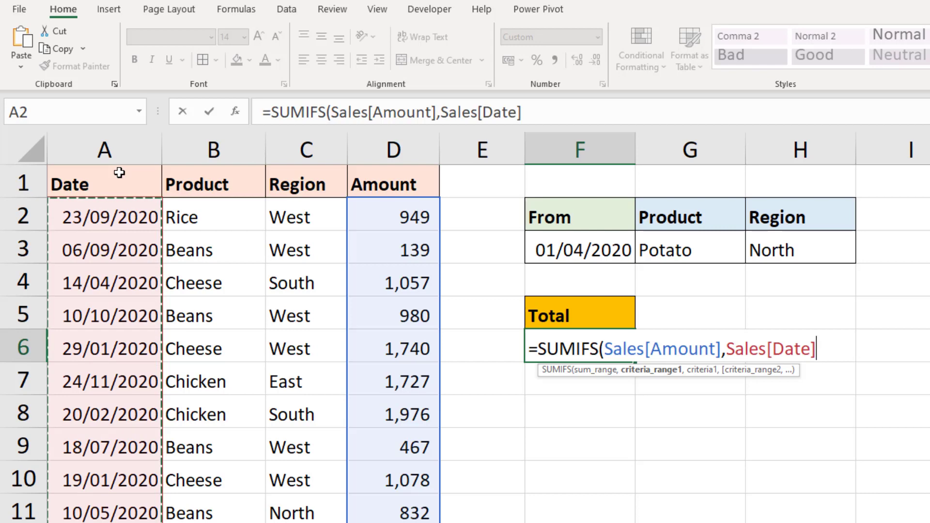
pyautogui.write(',')
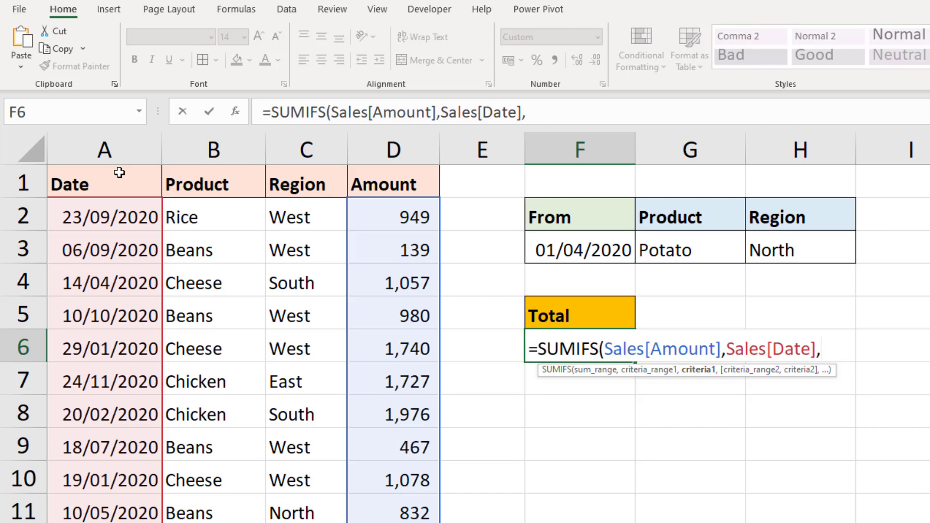
pyautogui.write('">="')
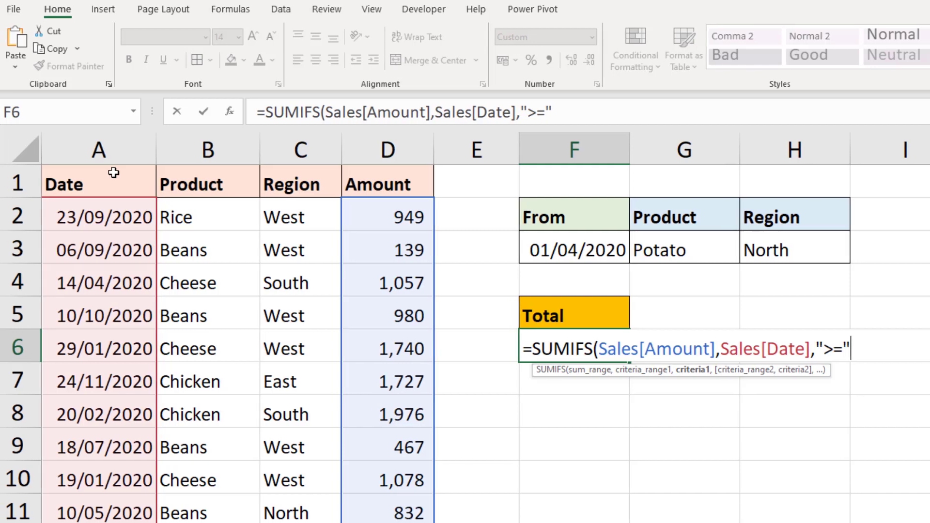
pyautogui.write('&')
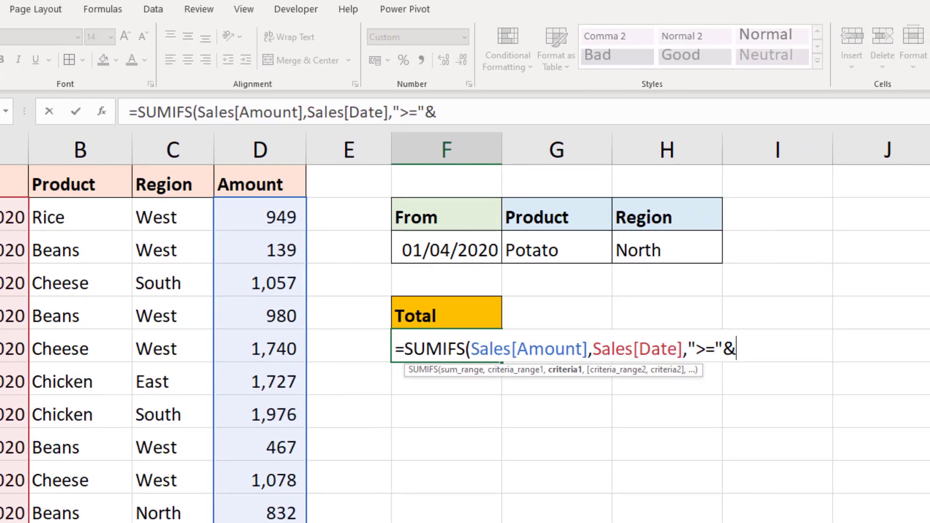
pyautogui.click(424, 253)
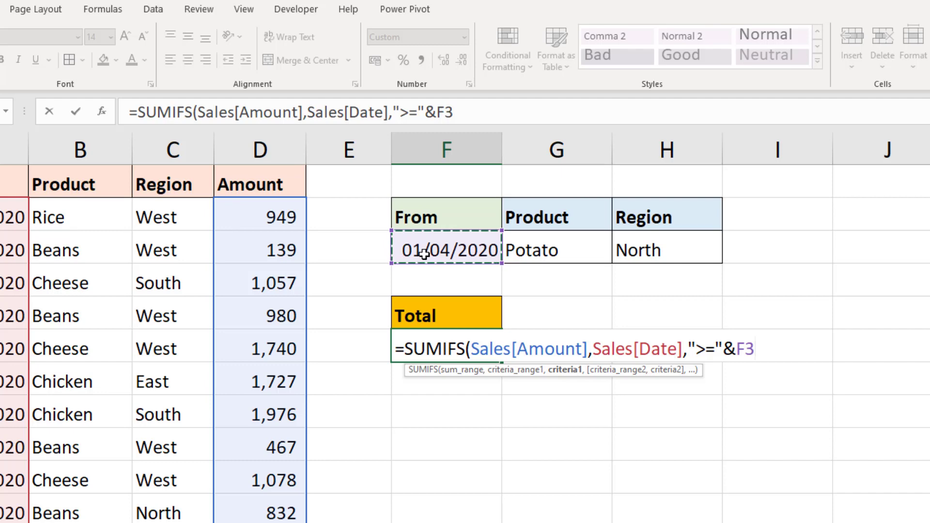
pyautogui.write(',')
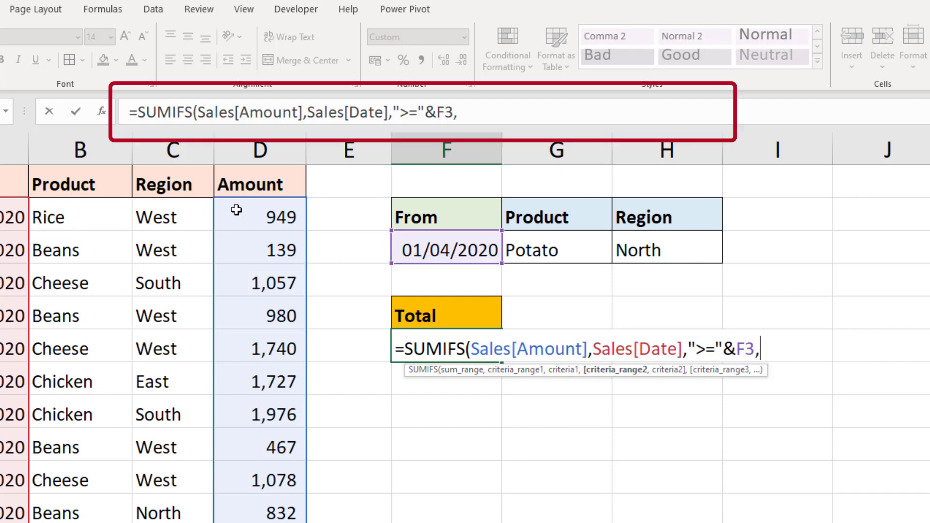
# Add Sales[Product]=G3 and Sales[Region]=H3 criteria and close F6's SUMIFS, returning 6,970
pyautogui.click(90, 170)
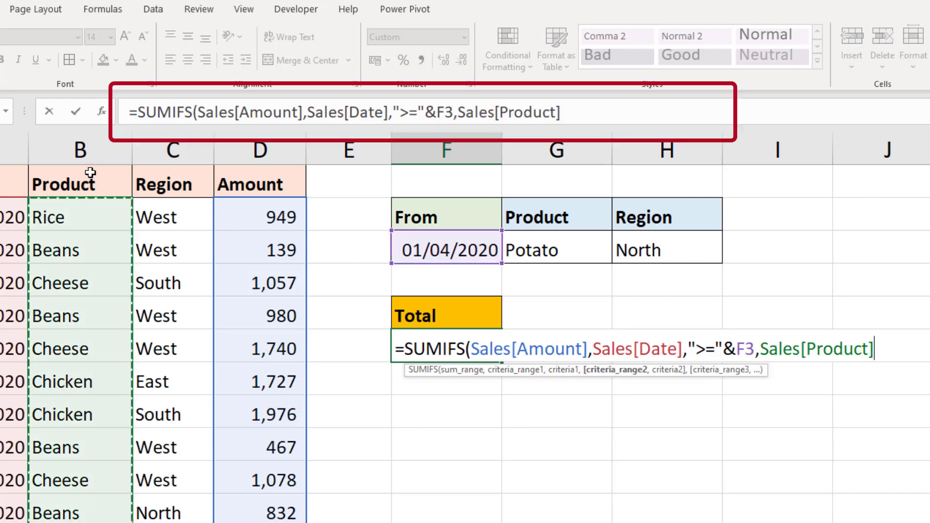
pyautogui.write(',')
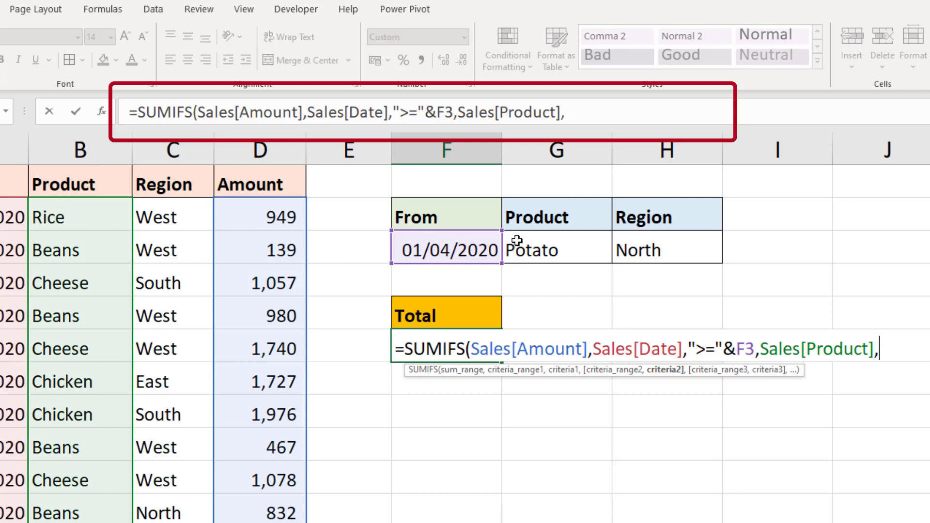
pyautogui.click(542, 242)
pyautogui.write(',')
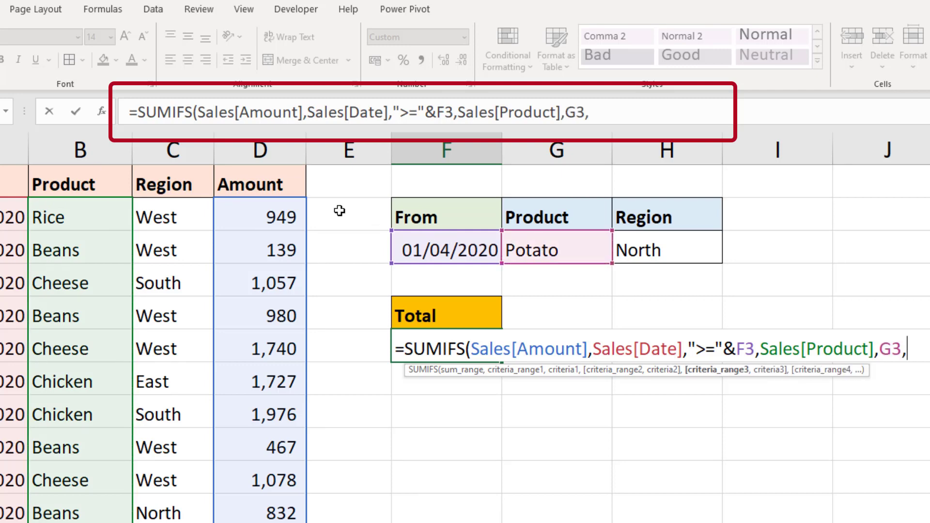
pyautogui.click(197, 169)
pyautogui.write(',')
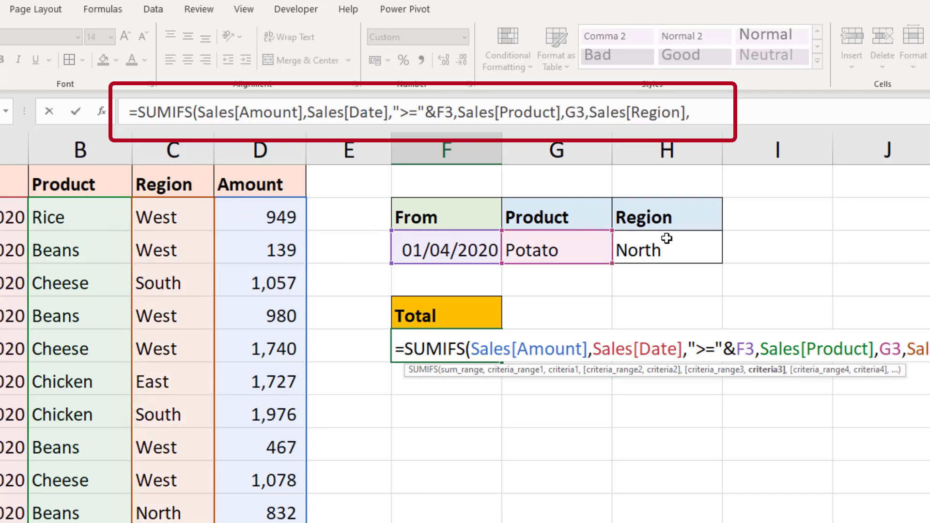
pyautogui.click(669, 241)
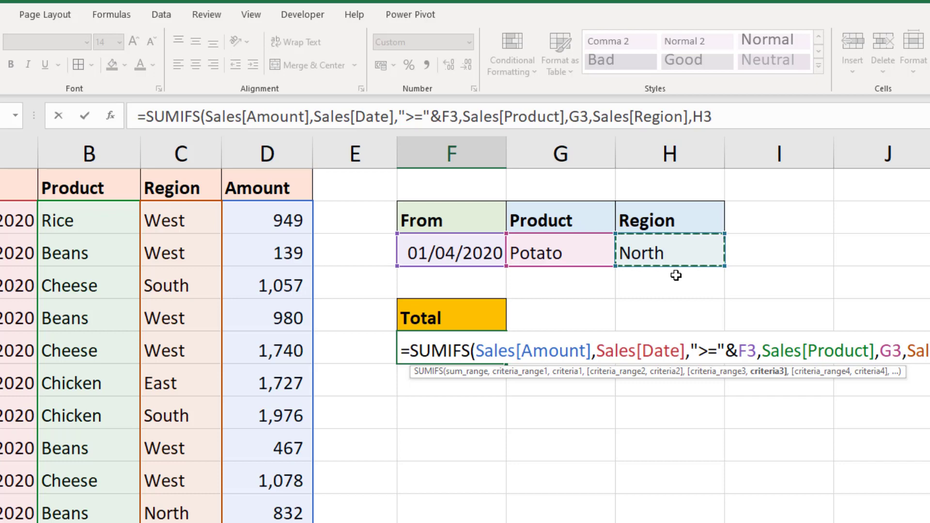
pyautogui.write(')')
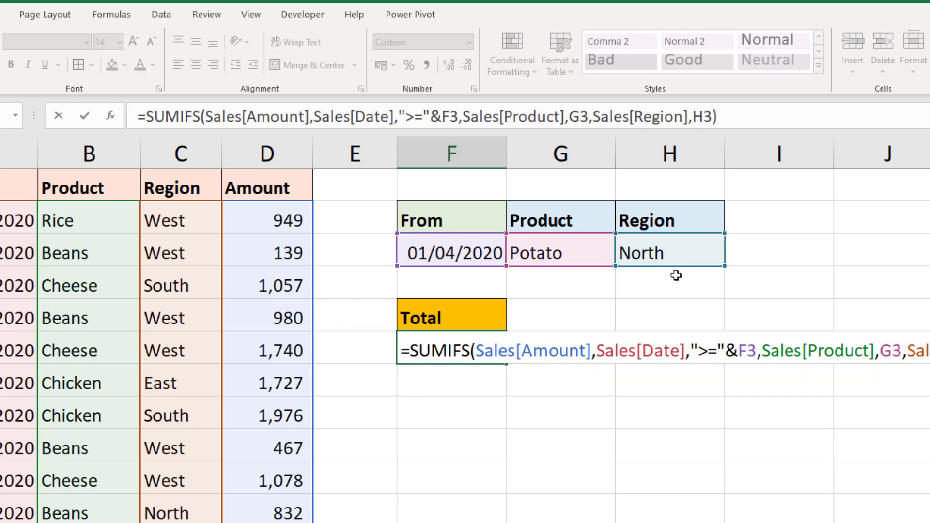
pyautogui.press('Return')
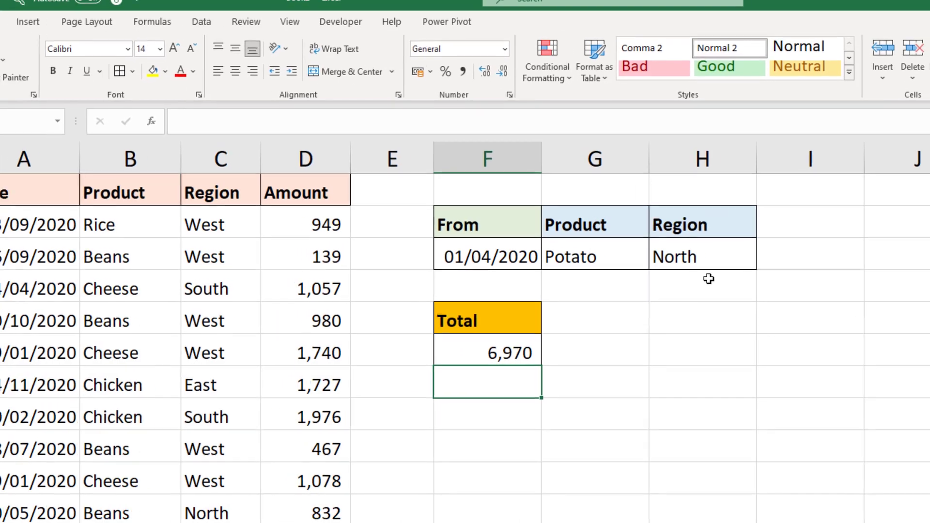